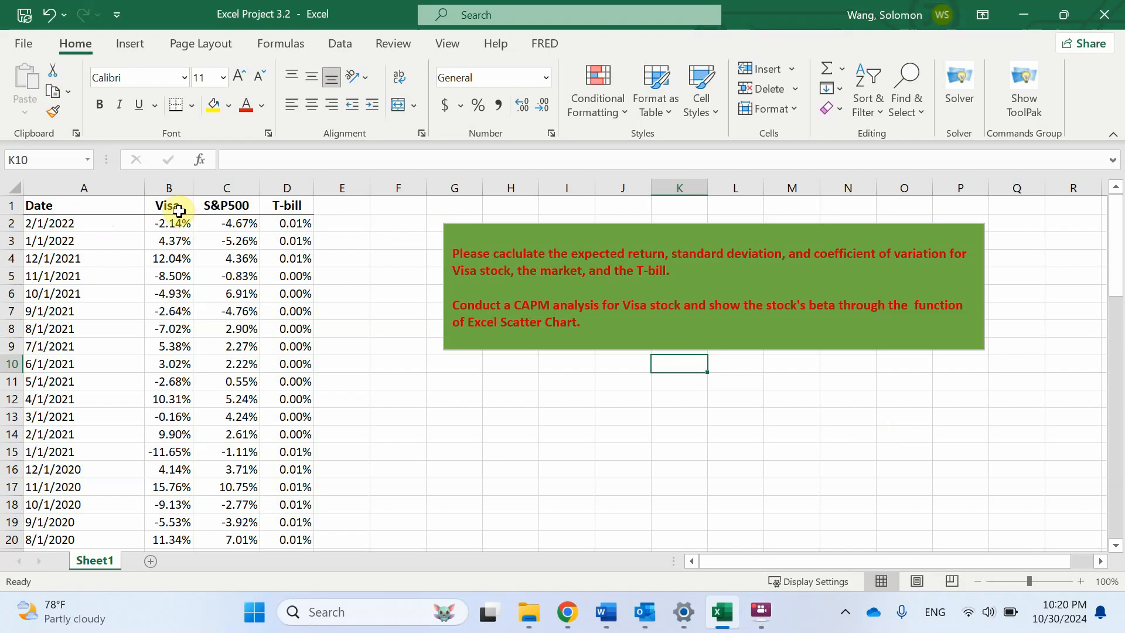
Review the Visa, S&P500 and T-bill return columns and the task instructions
click(168, 210)
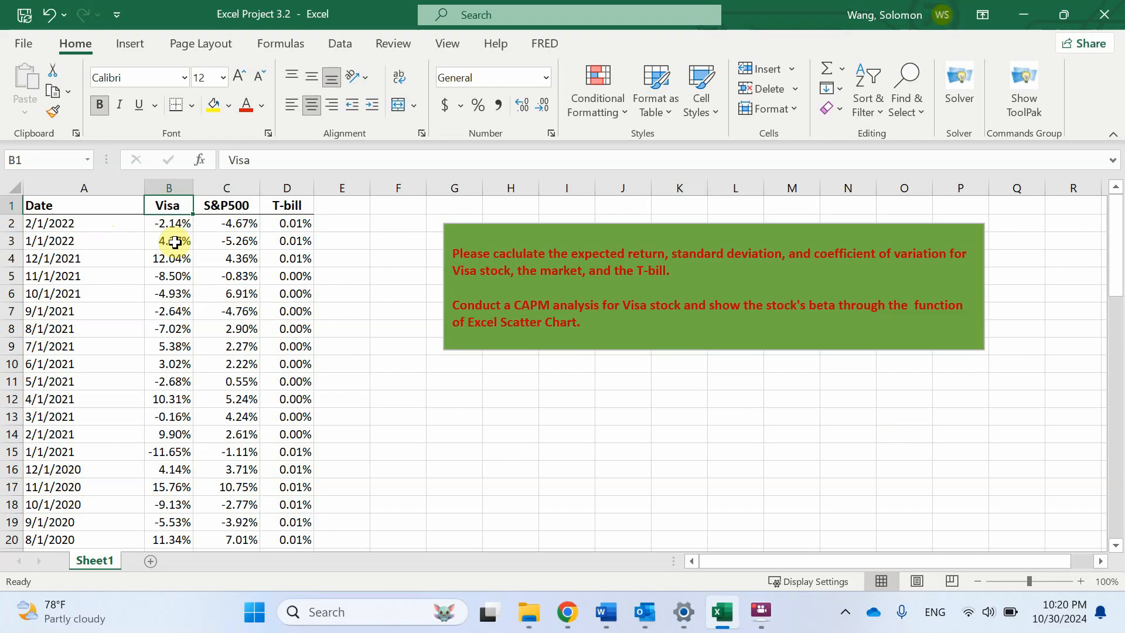
click(223, 209)
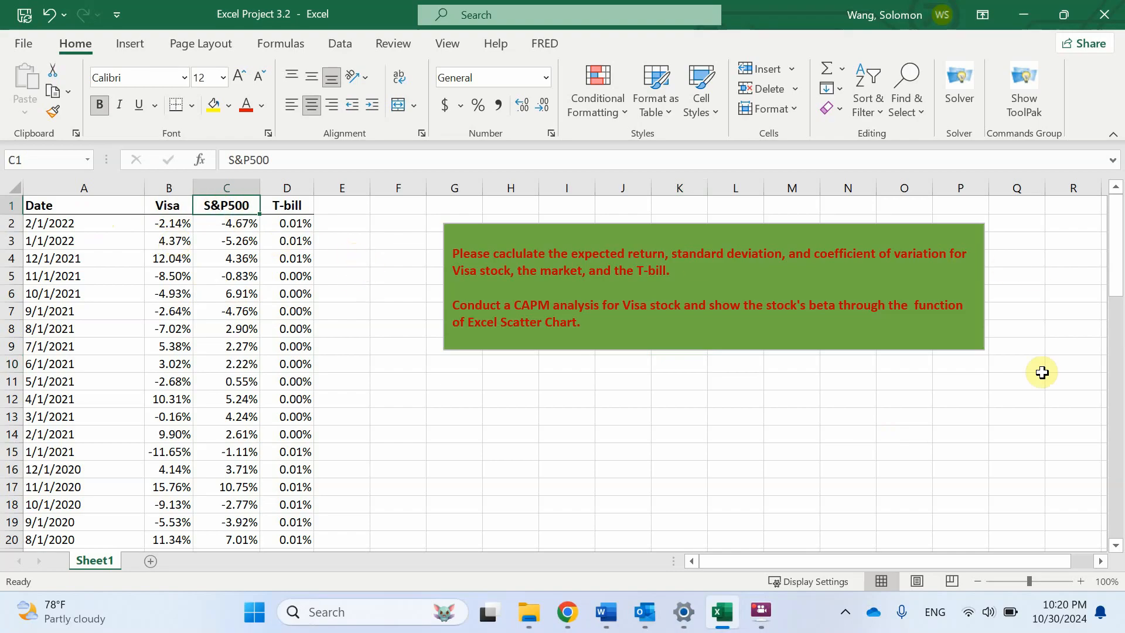
click(1079, 580)
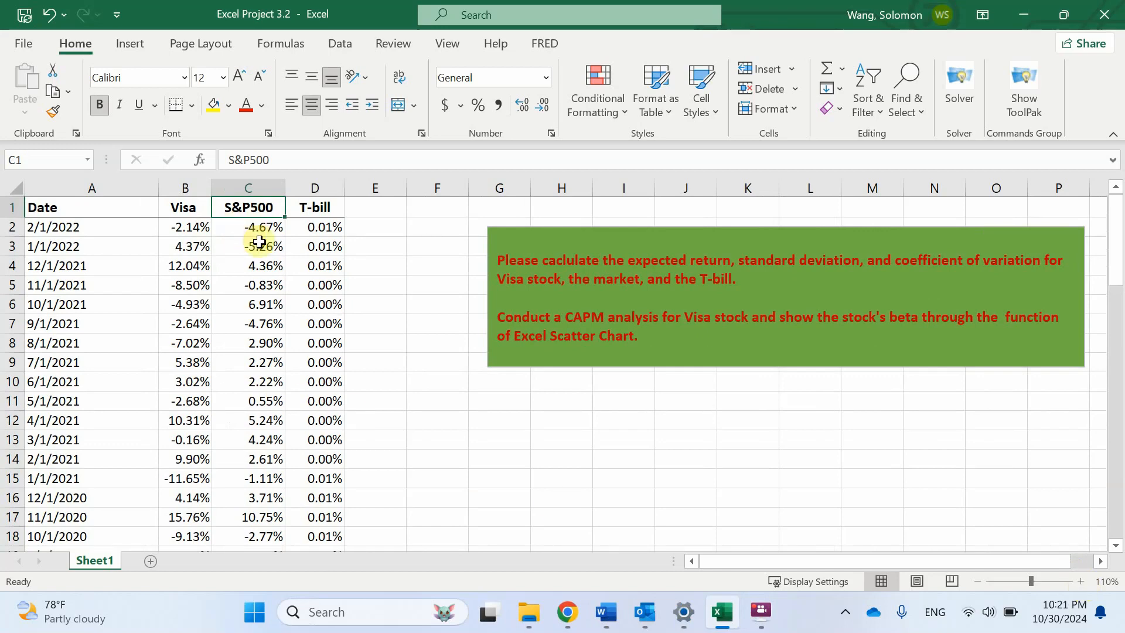
click(316, 210)
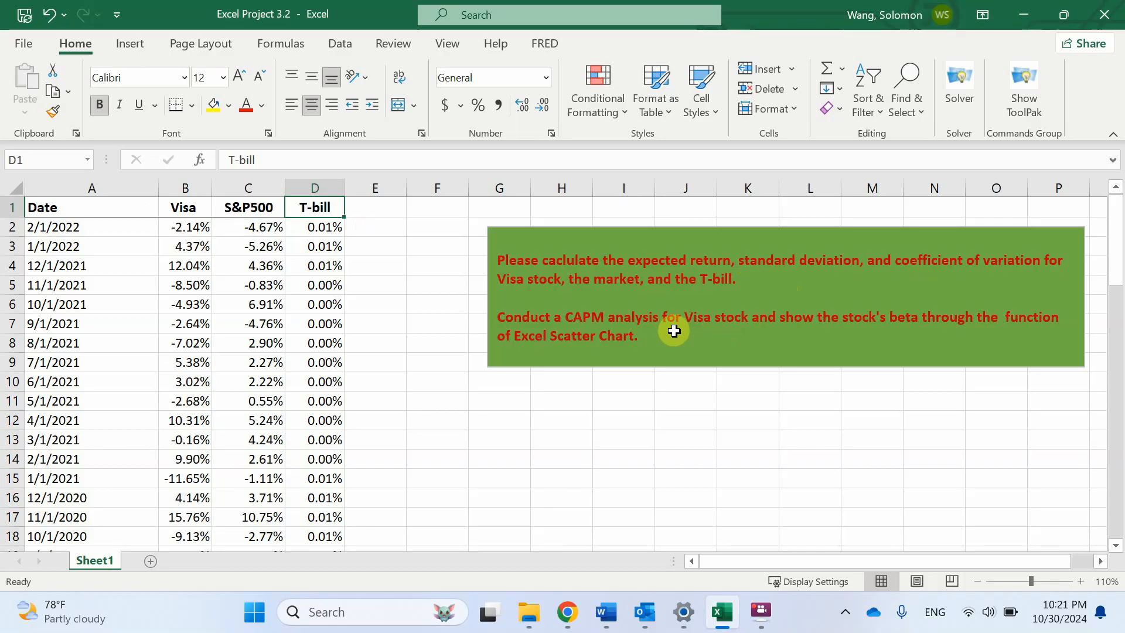
click(398, 299)
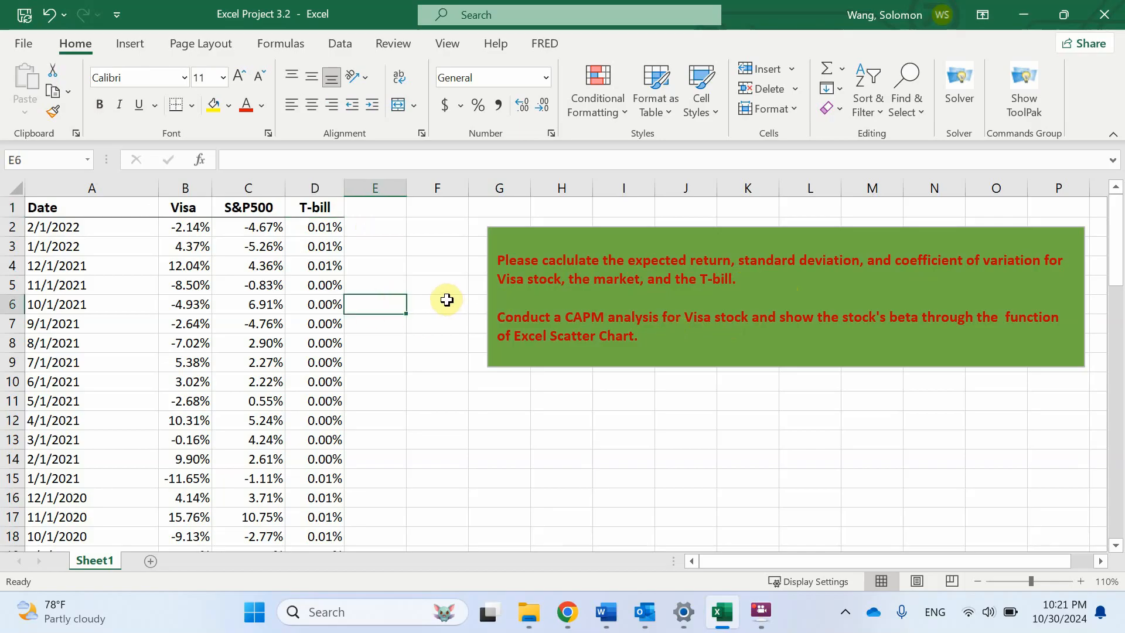
Calculate Visa's expected return in B61 as the AVERAGE of B2:B60 and check the formula
scroll(446, 299, down, 15)
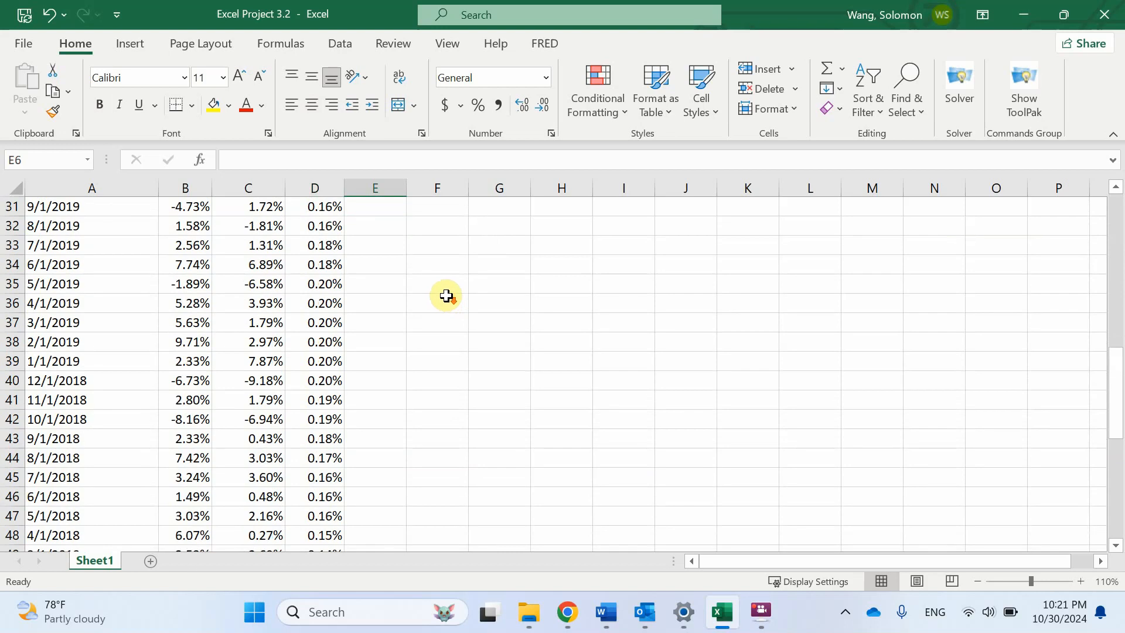
scroll(447, 295, down, 2)
click(200, 380)
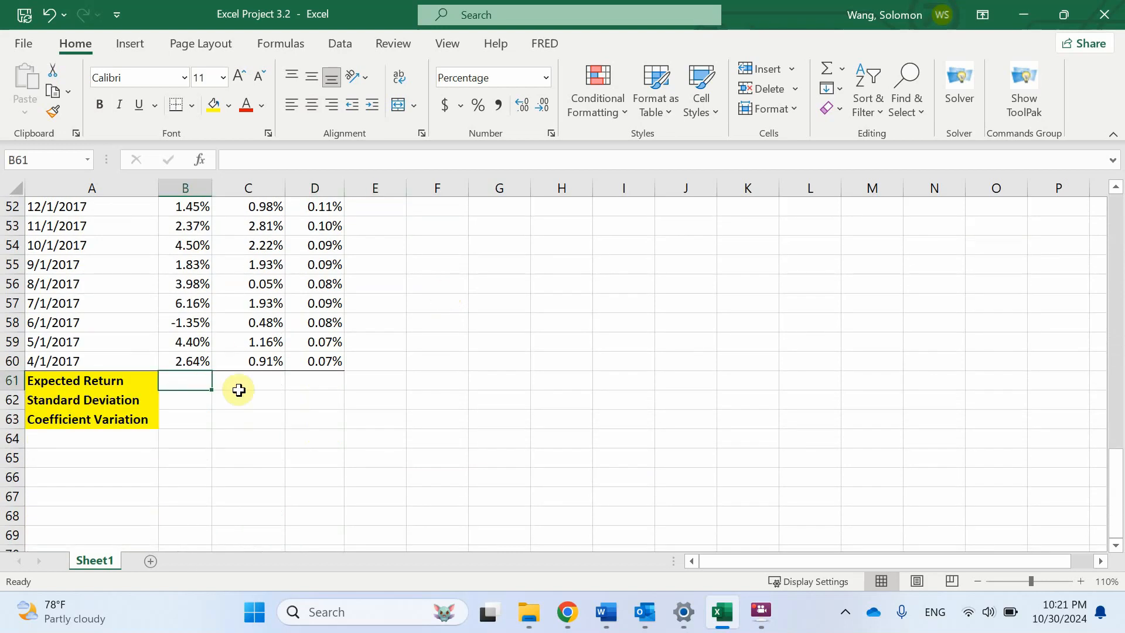
text(=average)
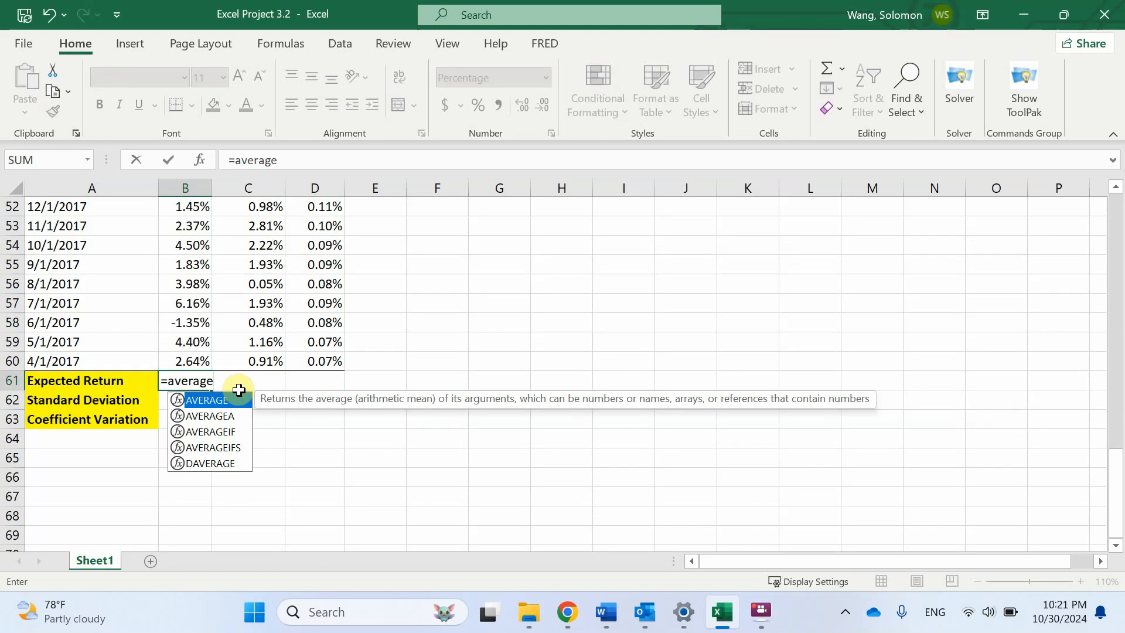
text(()
drag(187, 361, 202, 227)
key(Return)
scroll(417, 367, down, 1)
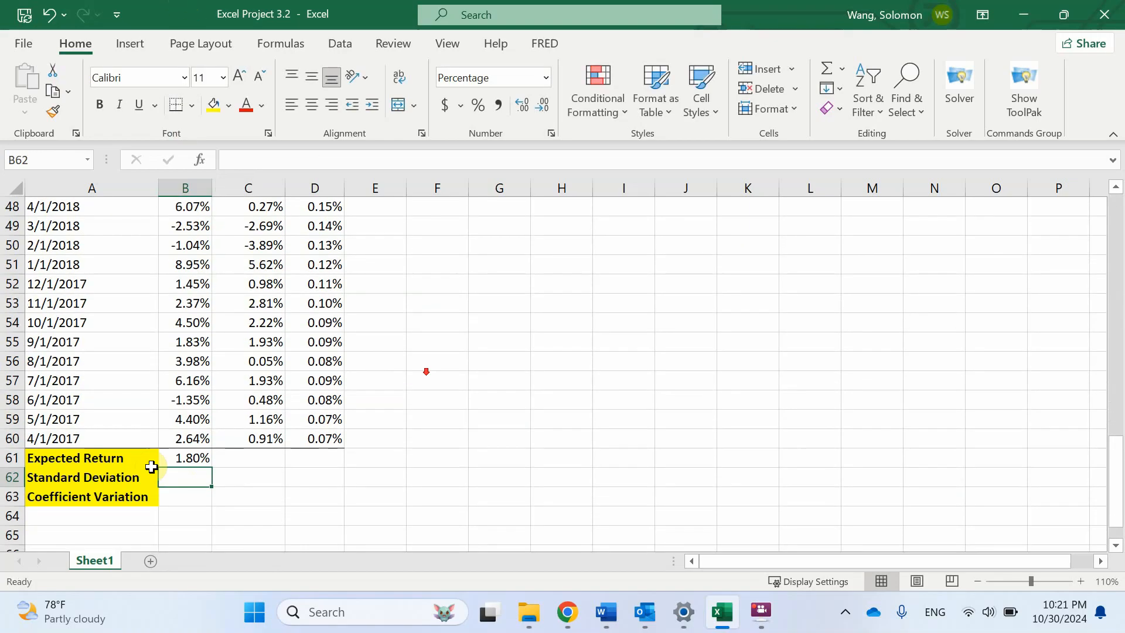
double_click(172, 463)
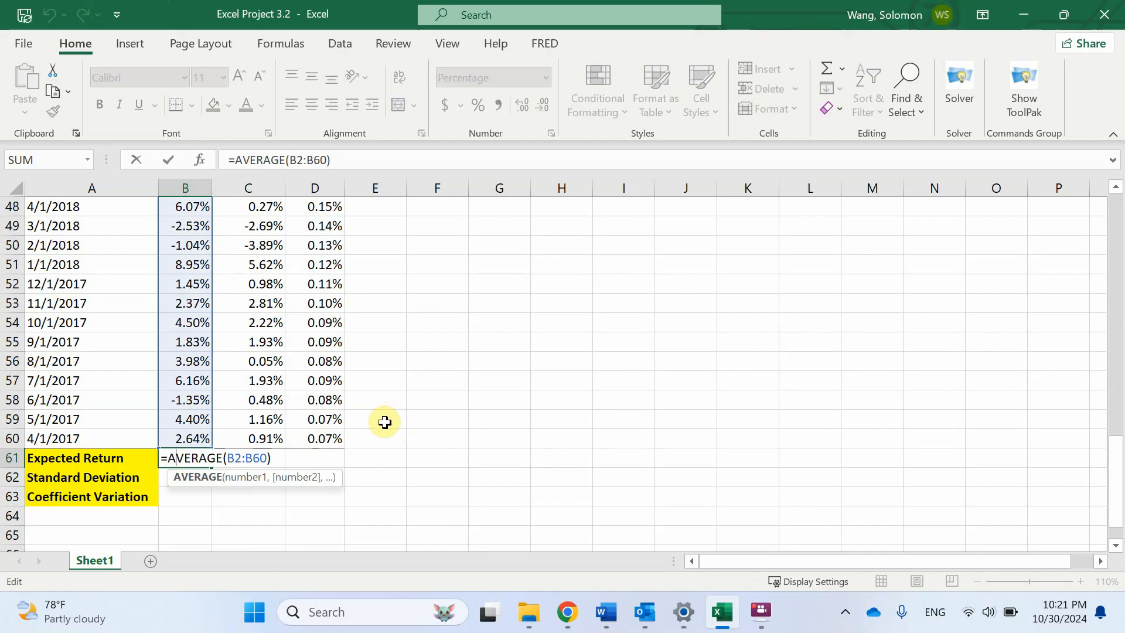
key(Escape)
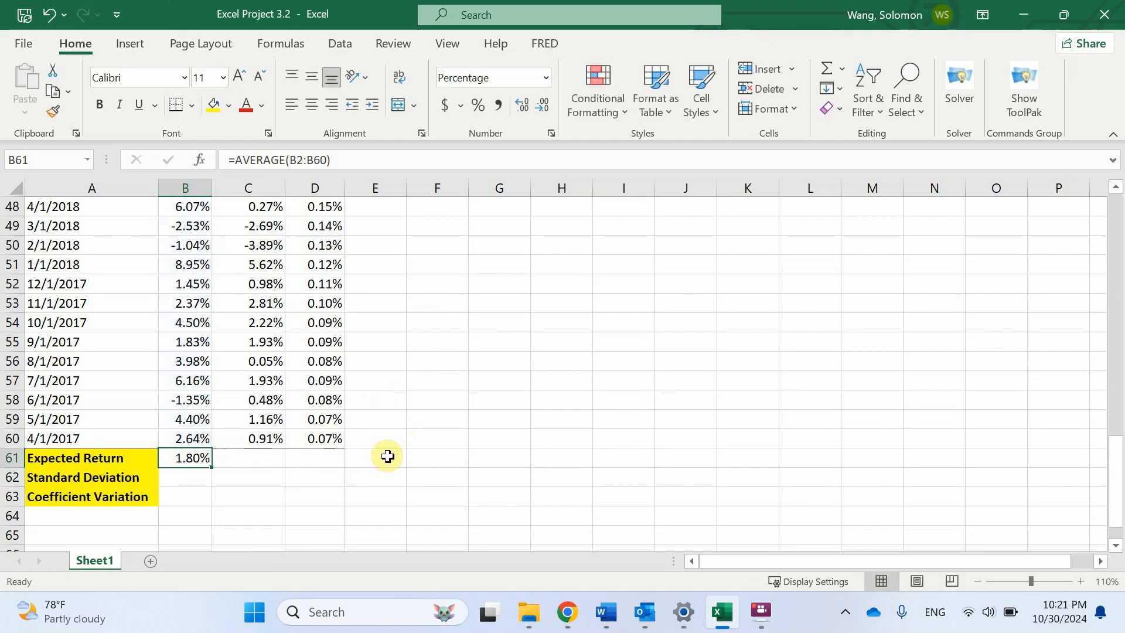
Annualize Visa's expected return in F61 with =B61*12 and clear that cell again
click(433, 460)
text(=)
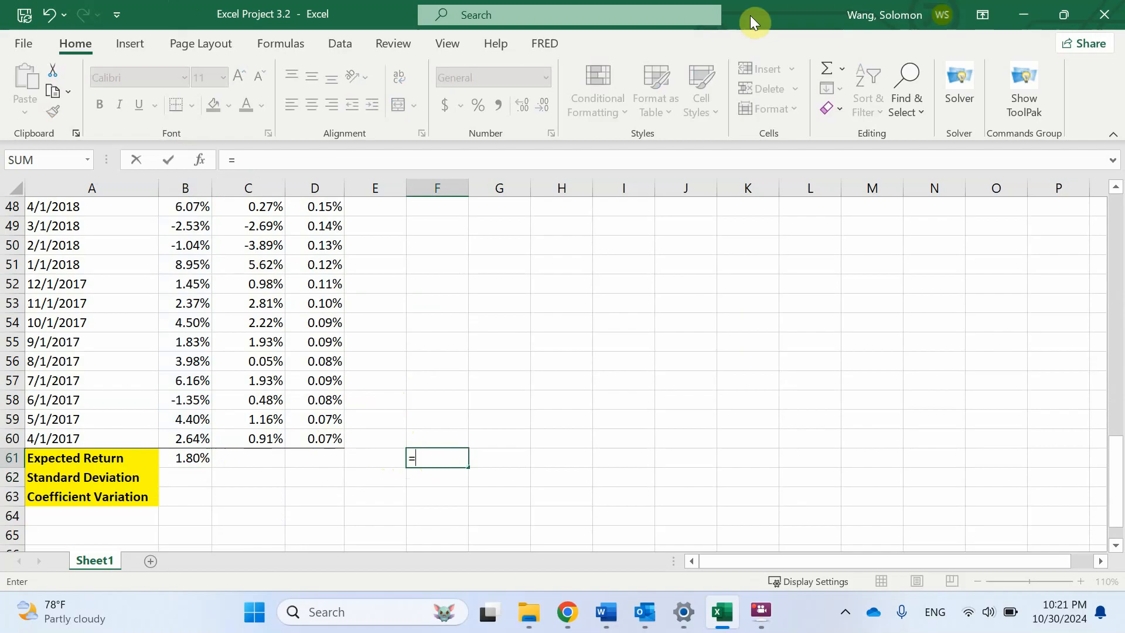
click(194, 458)
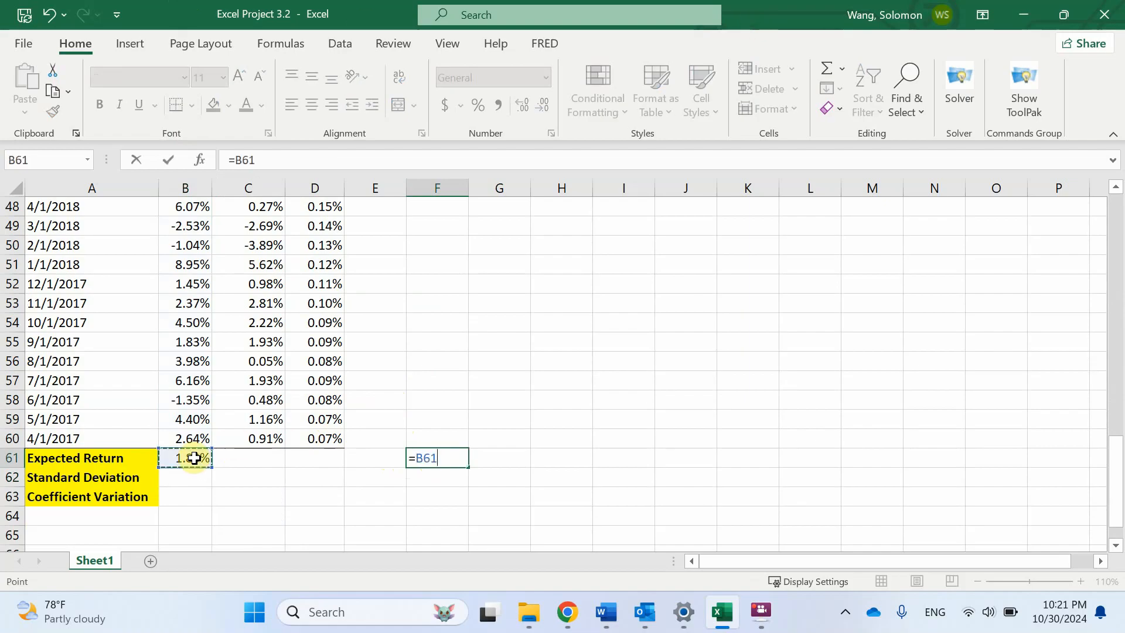
key(Return)
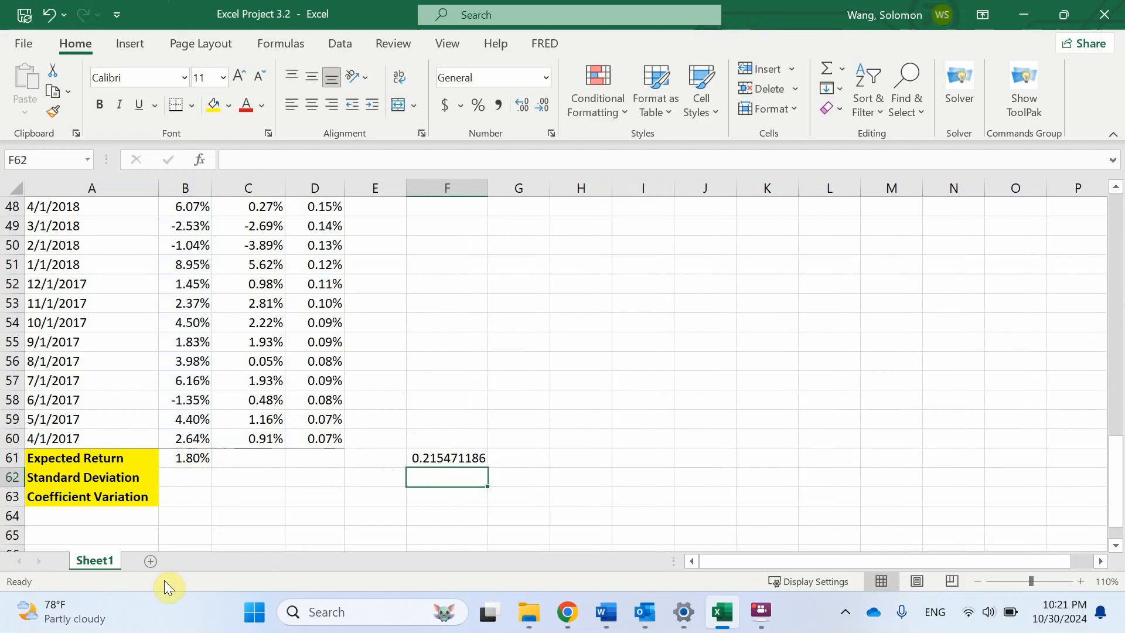
click(434, 459)
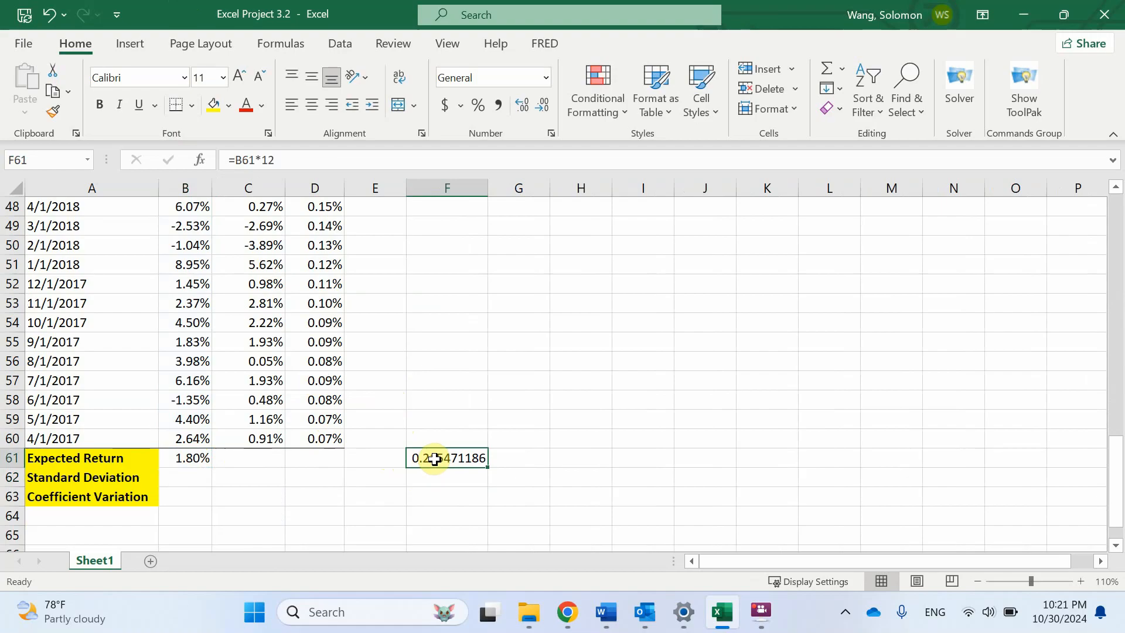
key(Delete)
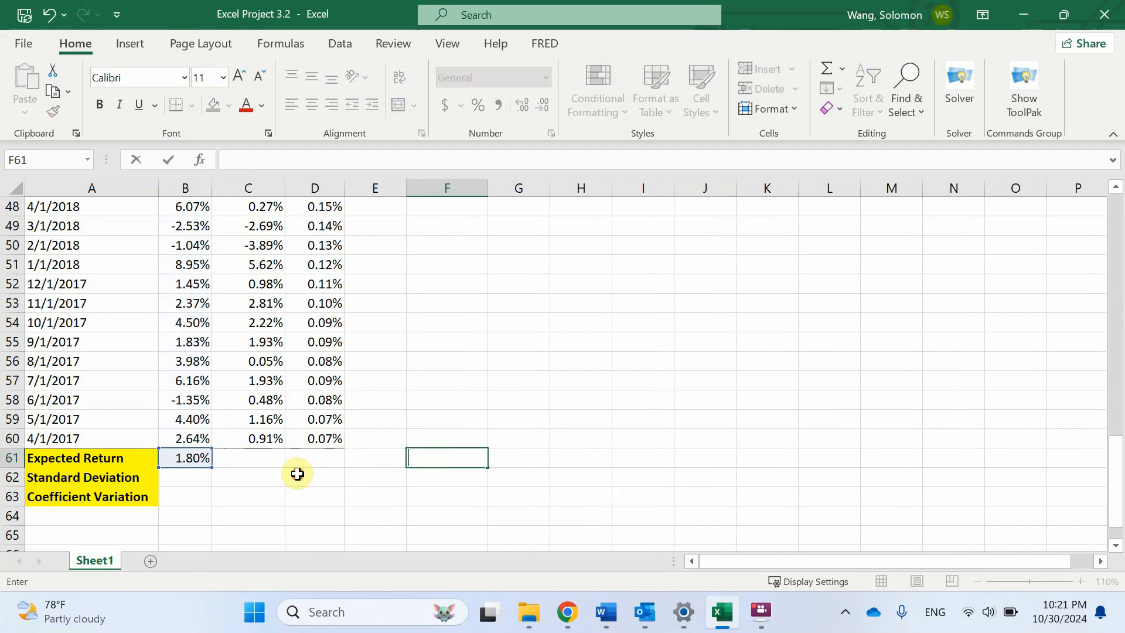
click(298, 477)
Copy the expected return formula from B61 across to C61:D61 for S&P500 and T-bill, and check the copied formulas
click(190, 464)
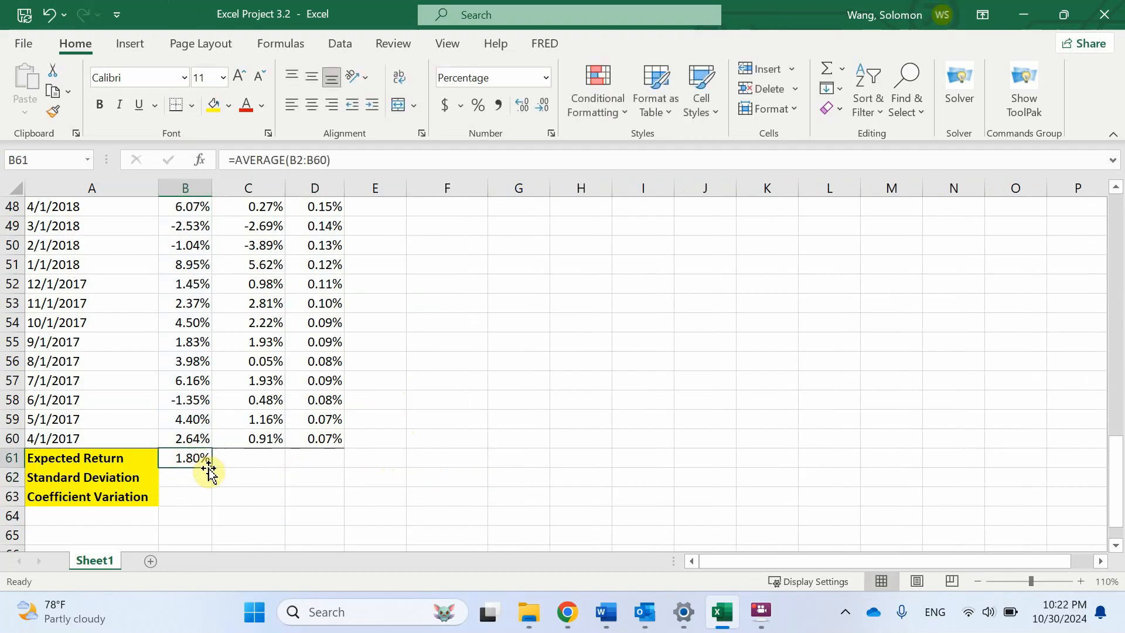
drag(213, 469, 331, 465)
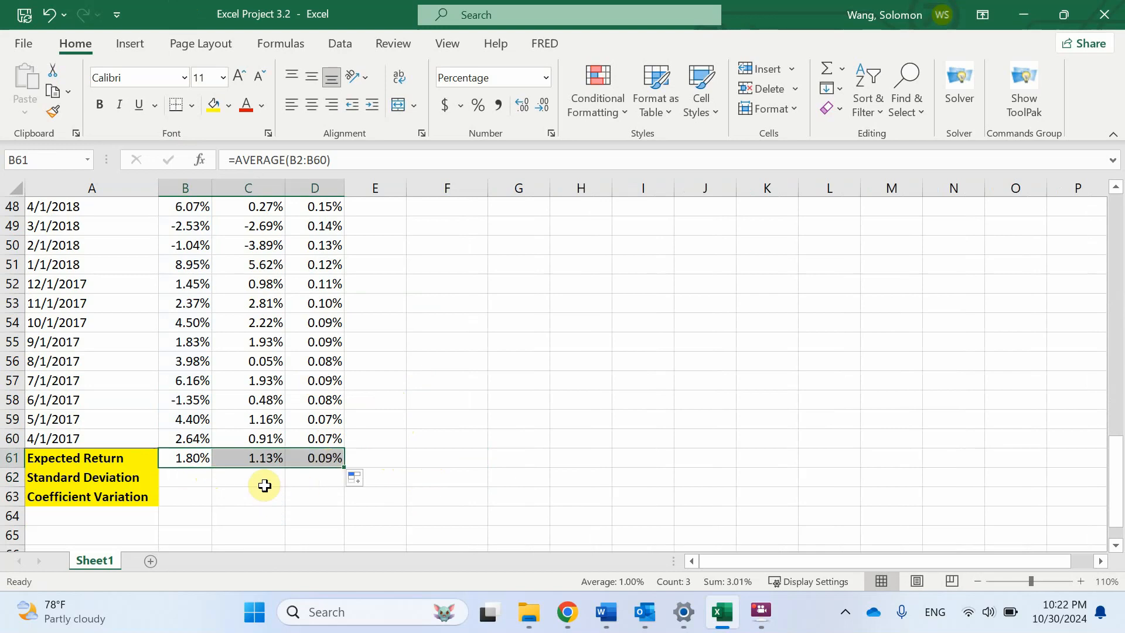
click(255, 456)
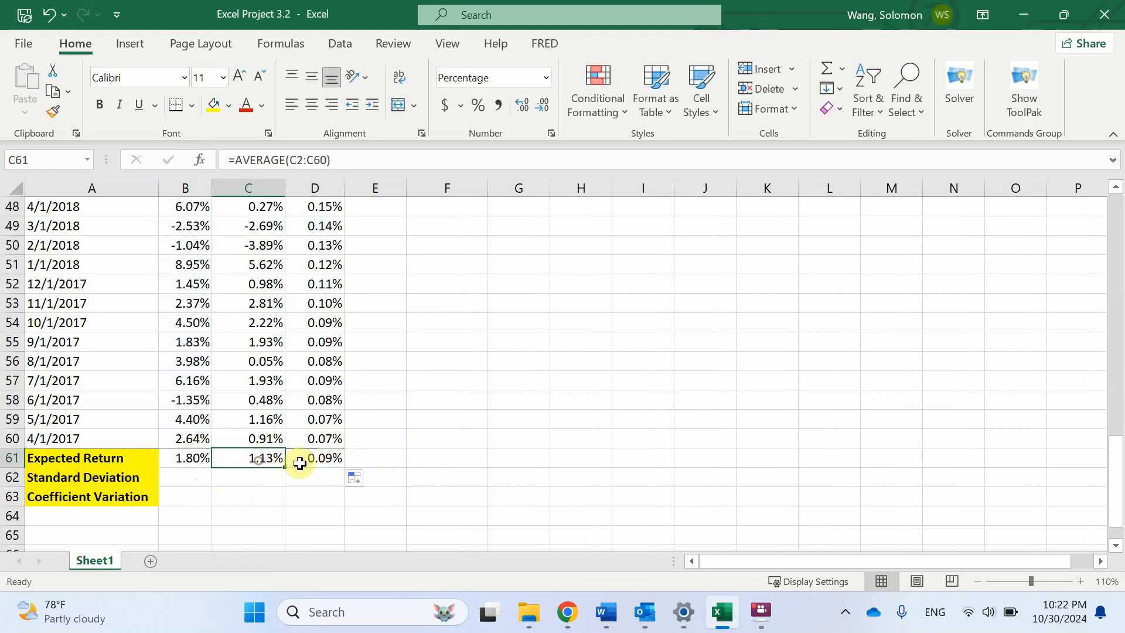
click(332, 454)
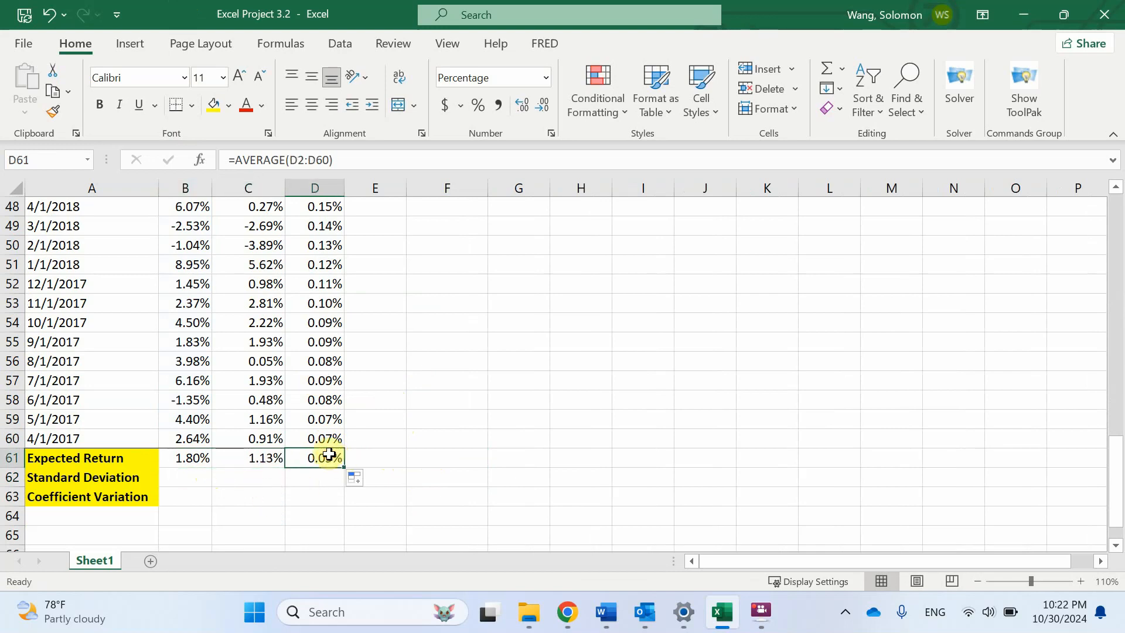
Calculate Visa's standard deviation in B62 with STDEV over B2:B60 and fill the formula across to C62:D62
click(198, 476)
text(=st)
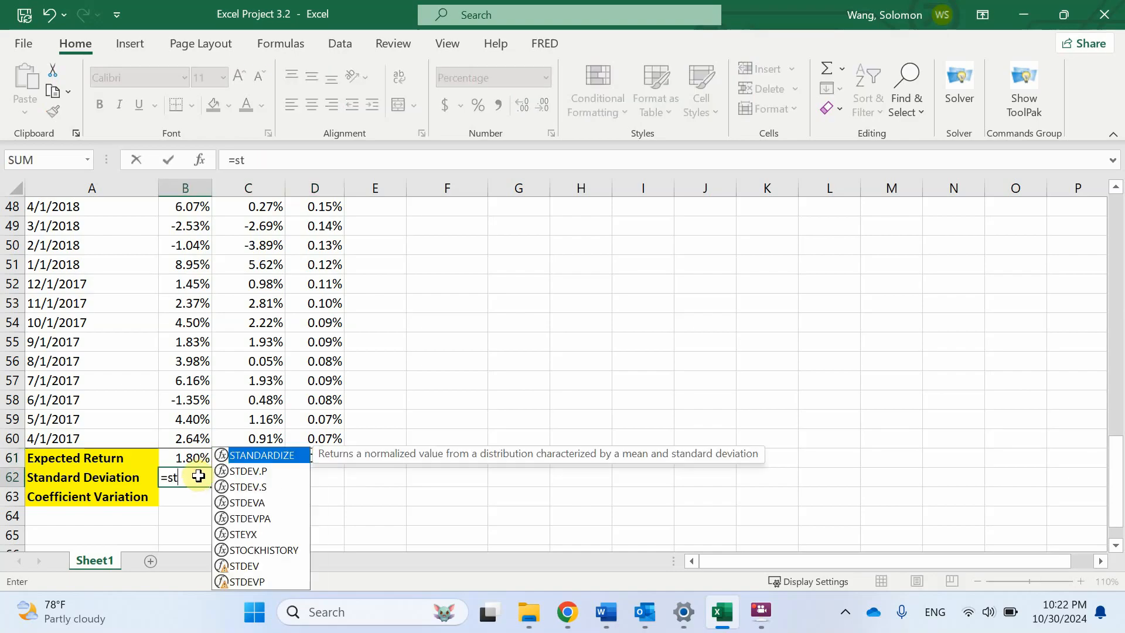
text(dev()
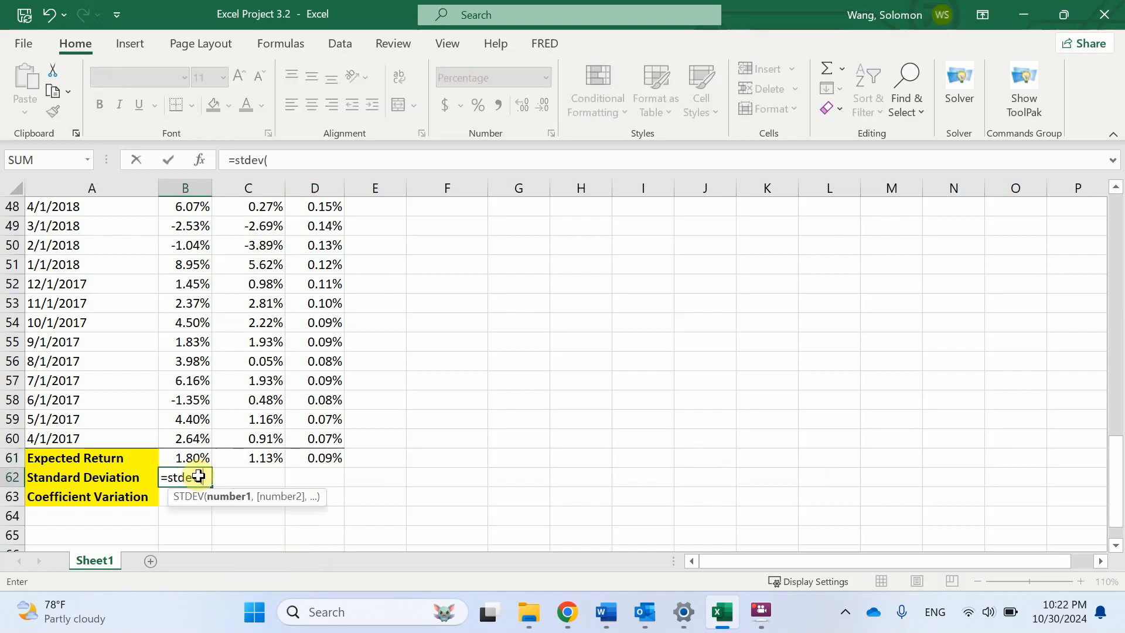
drag(199, 435, 188, 223)
key(Return)
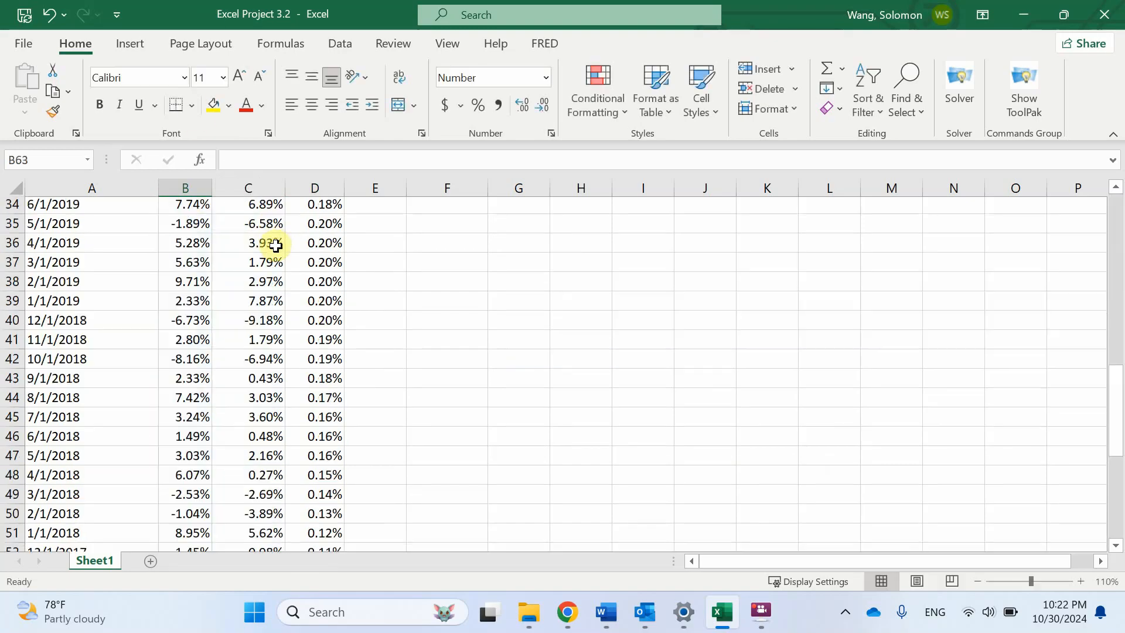
click(184, 515)
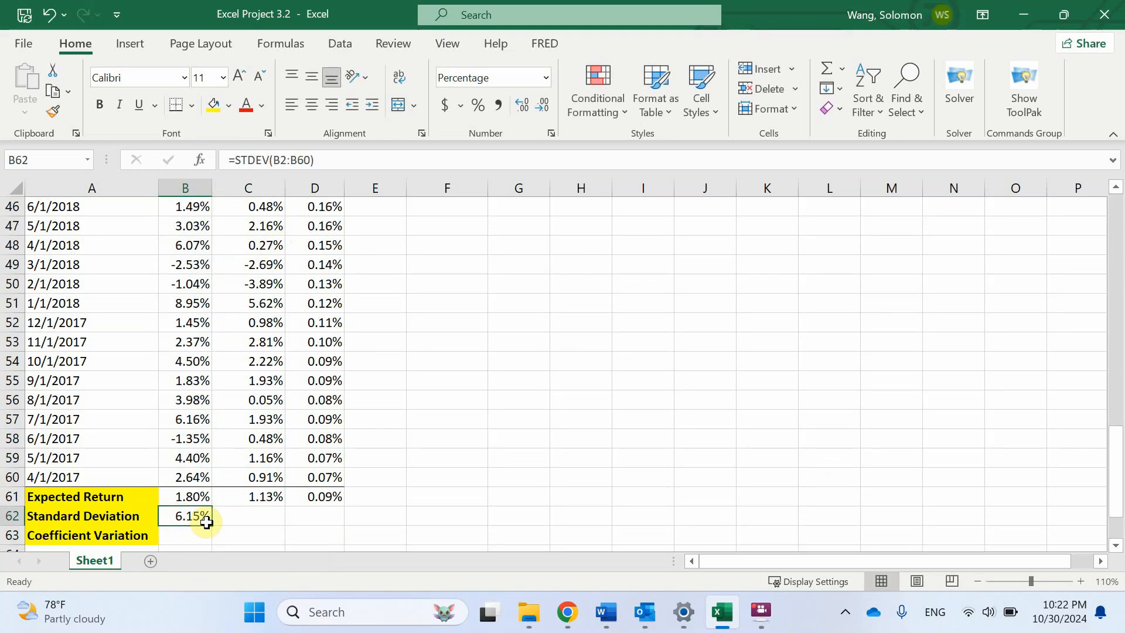
drag(215, 524, 334, 519)
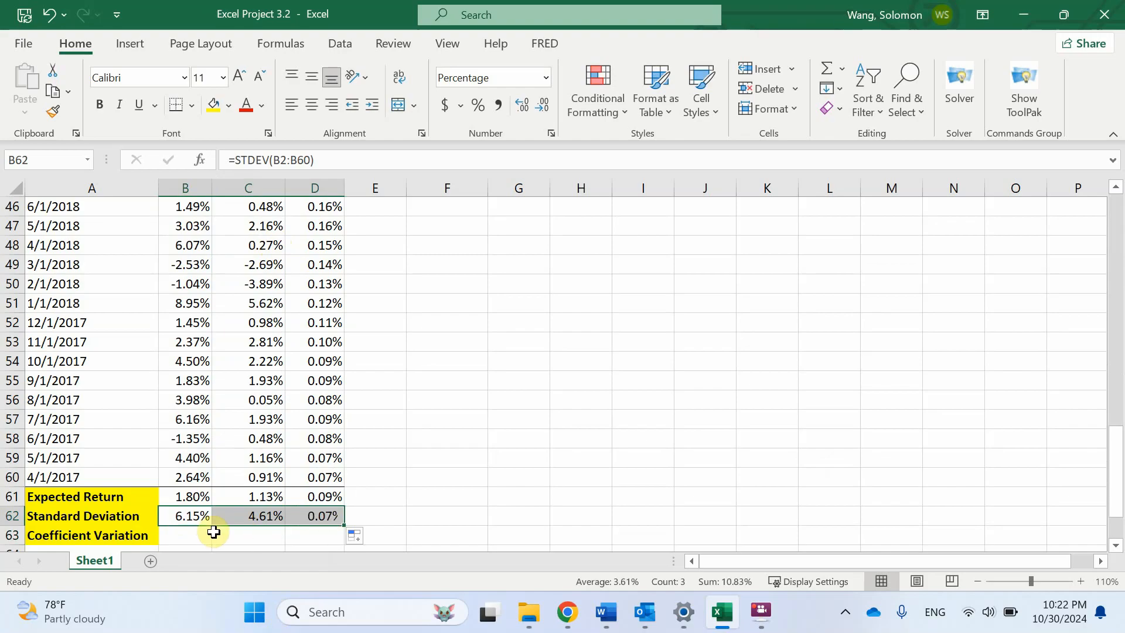
Calculate Visa's coefficient of variation in B63 as =B62/B61 and fill the formula across to C63:D63
click(192, 533)
text(=)
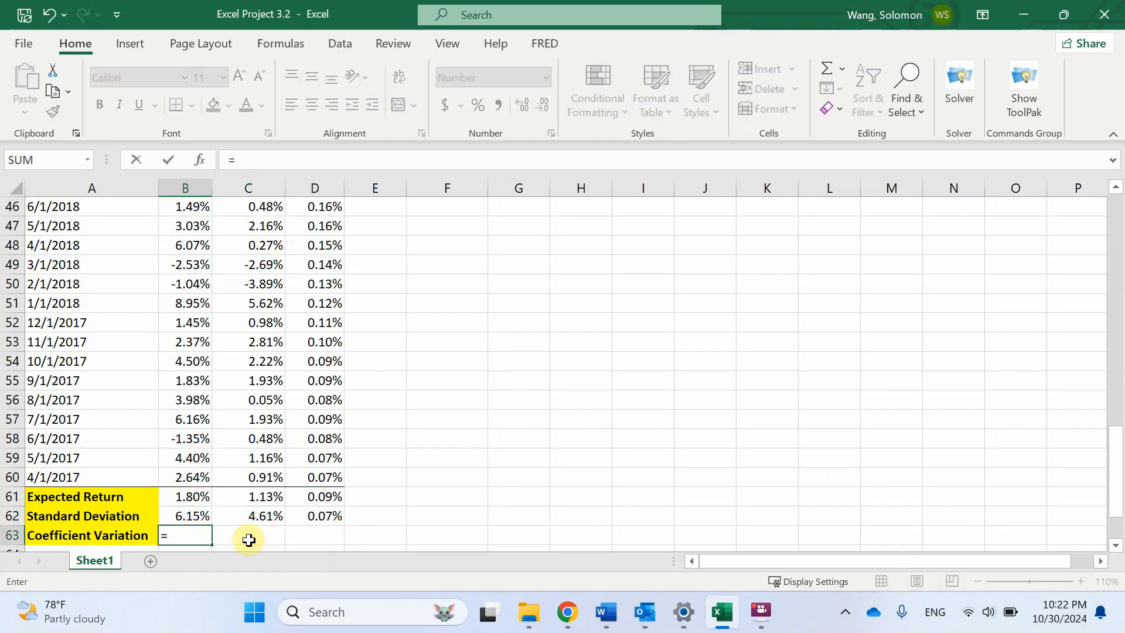
click(199, 514)
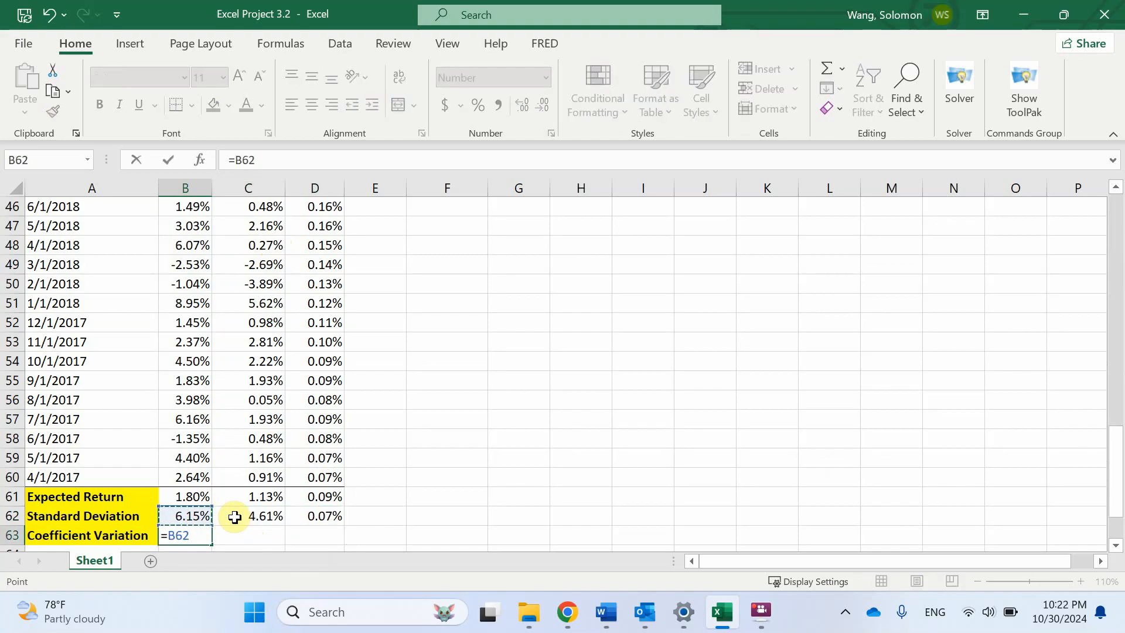
text(/)
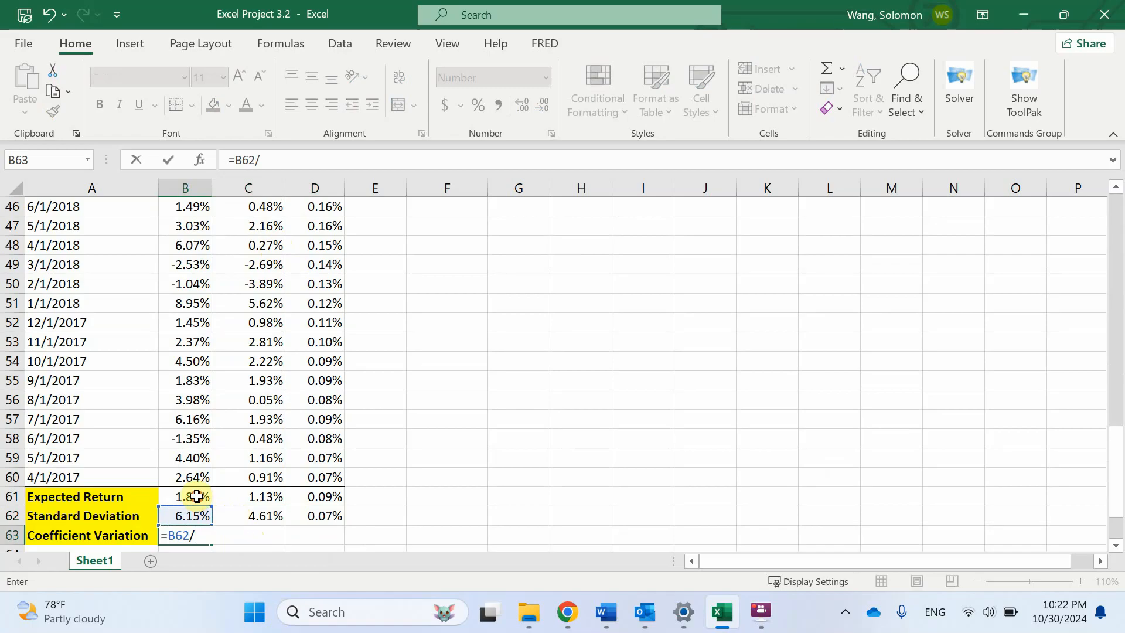
click(191, 496)
key(Return)
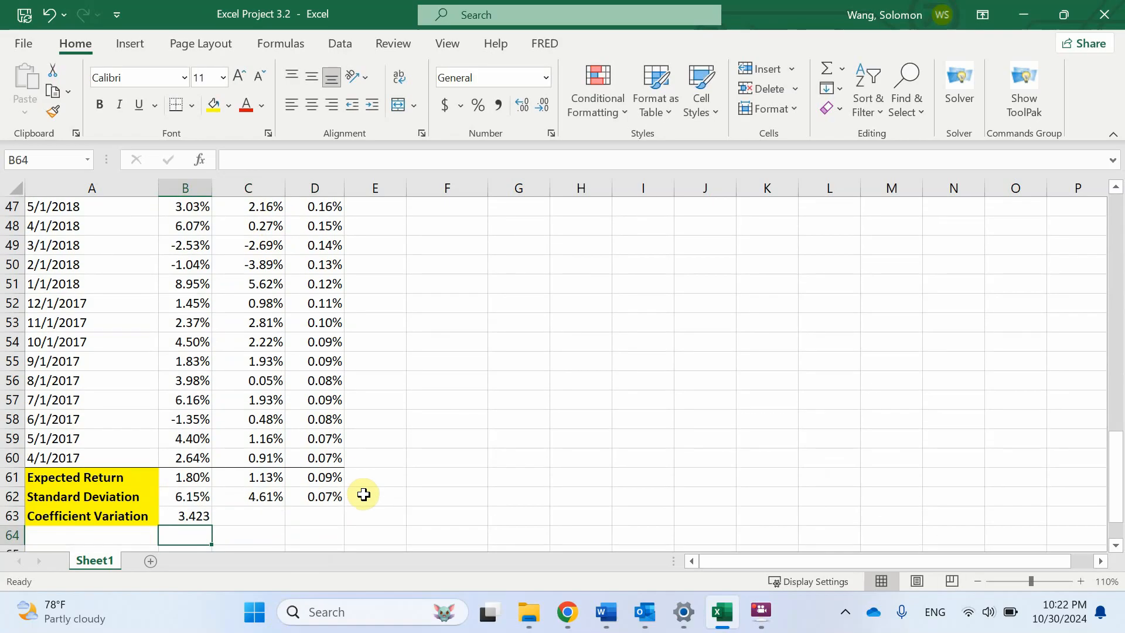
click(186, 515)
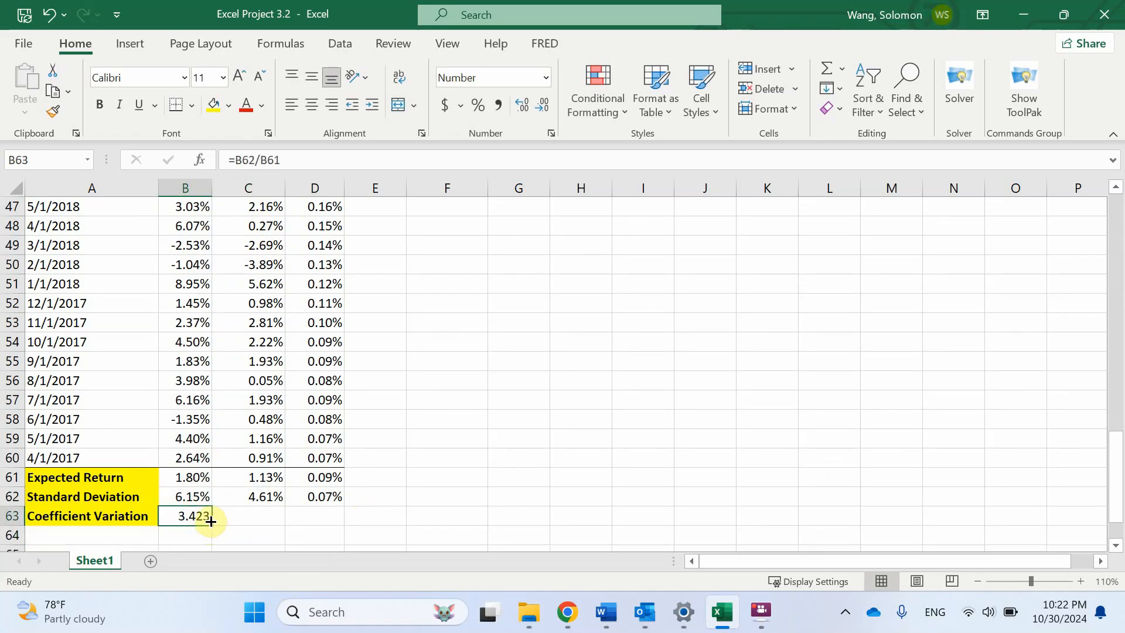
drag(213, 526, 337, 515)
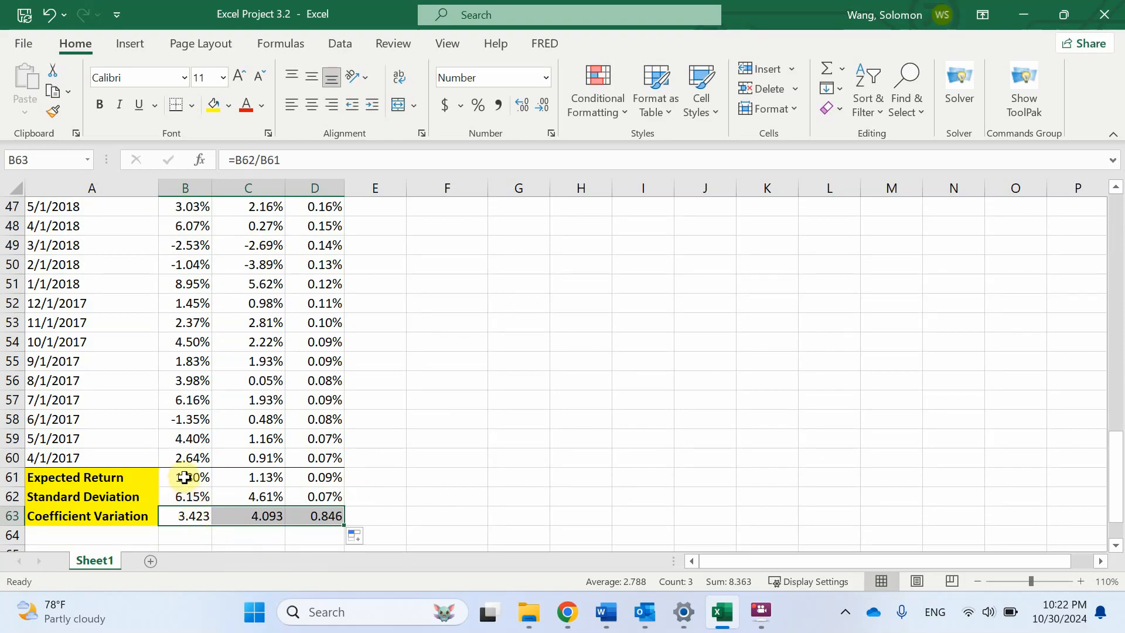
click(190, 515)
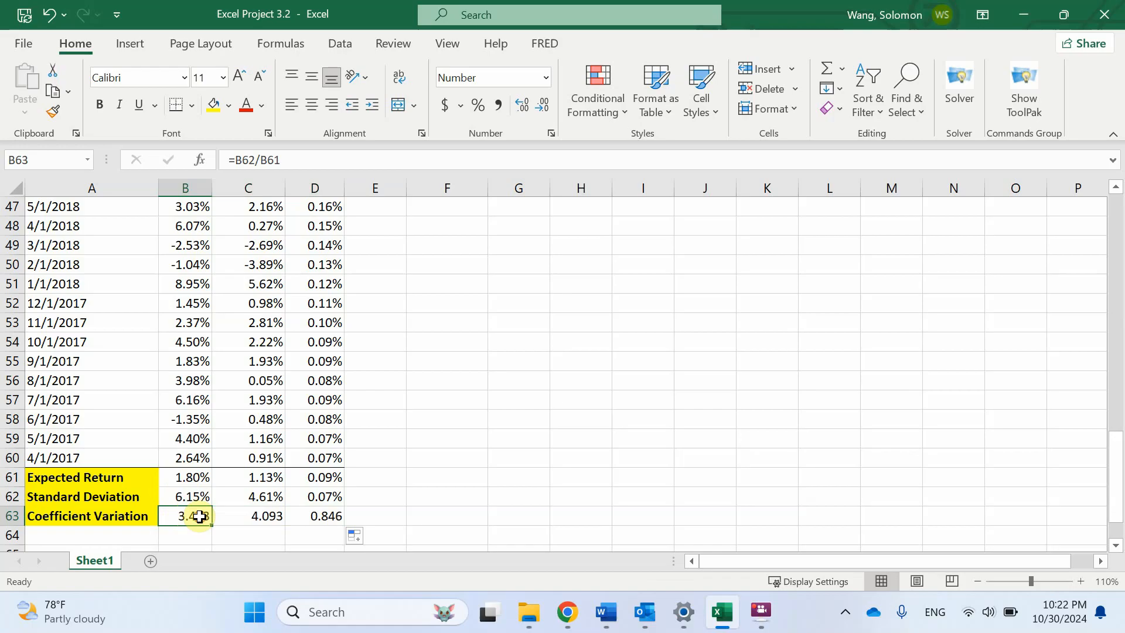
click(267, 516)
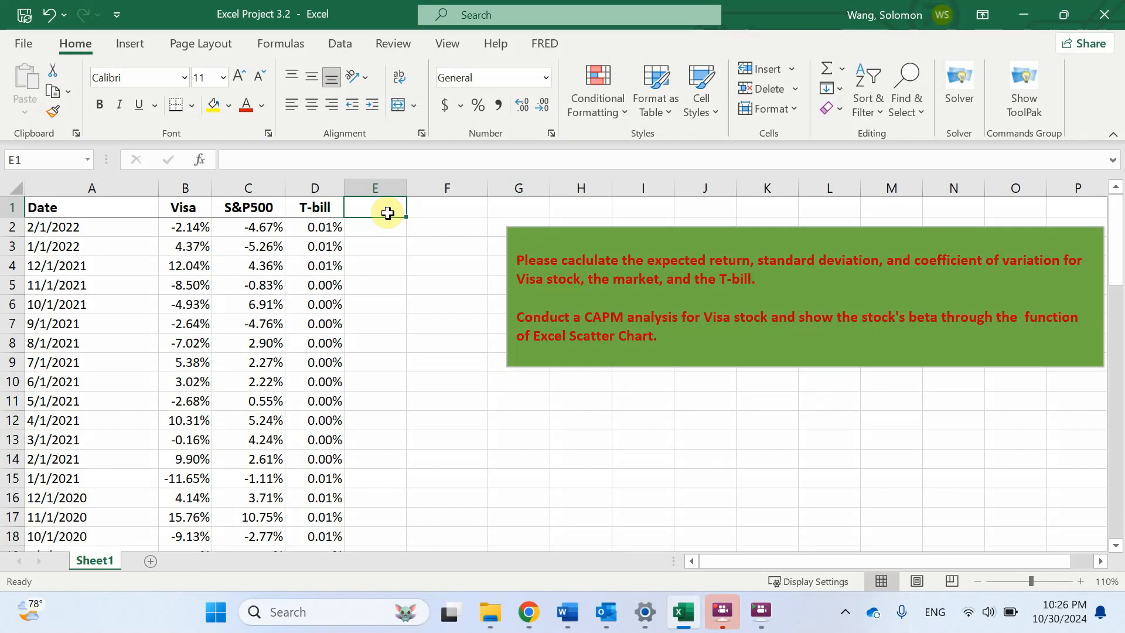
Add the column headers RP Visa in E1 and RP Market in F1
text(RP)
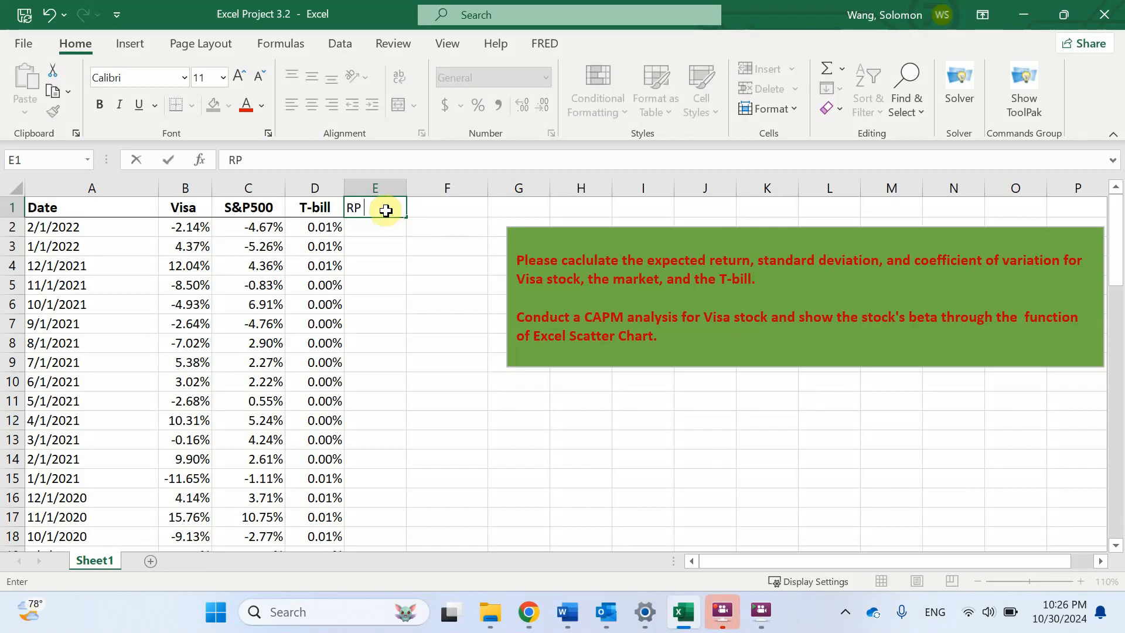
text( Visa)
key(Tab)
text(RP )
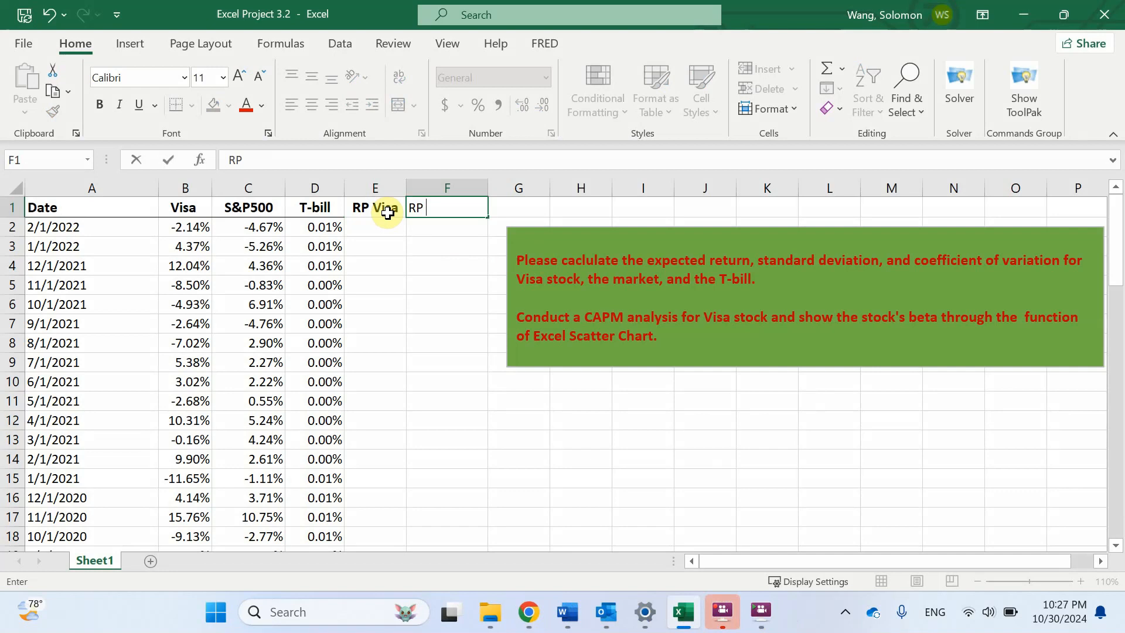
text(Market)
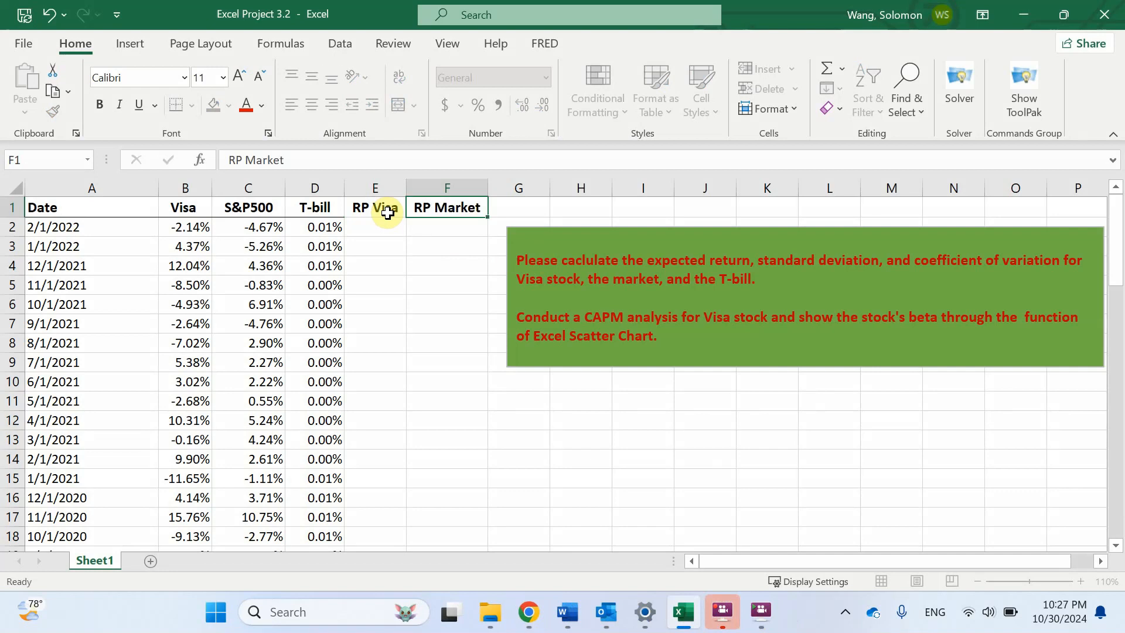
key(Down)
Calculate Visa's risk premium for 2/1/2022 in E2 with the formula =B2-D2
click(373, 229)
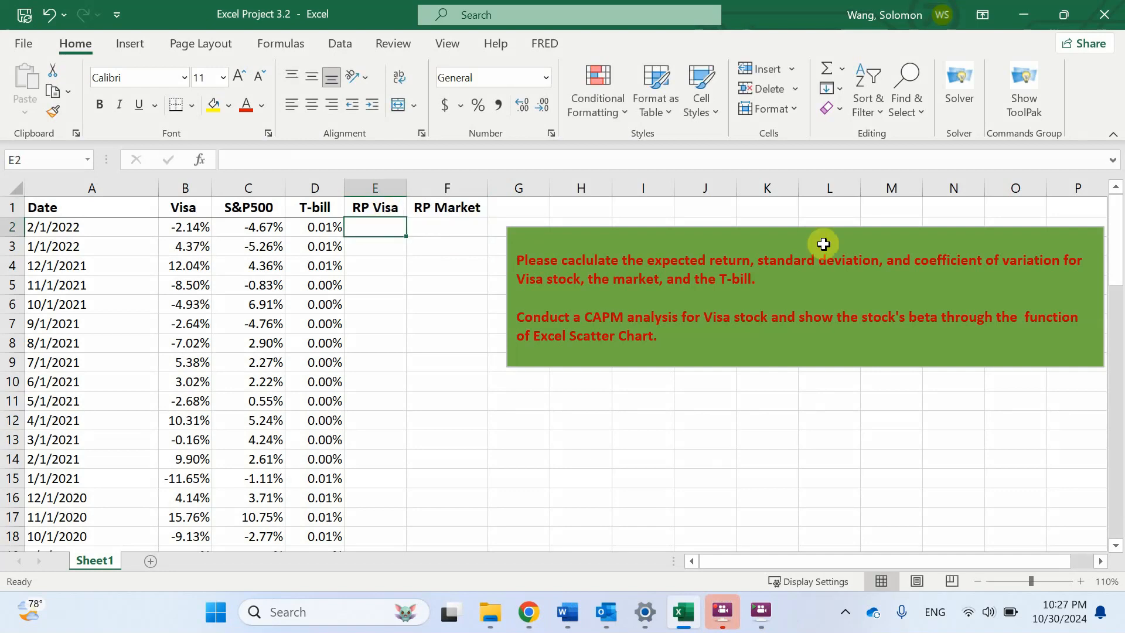
text(=)
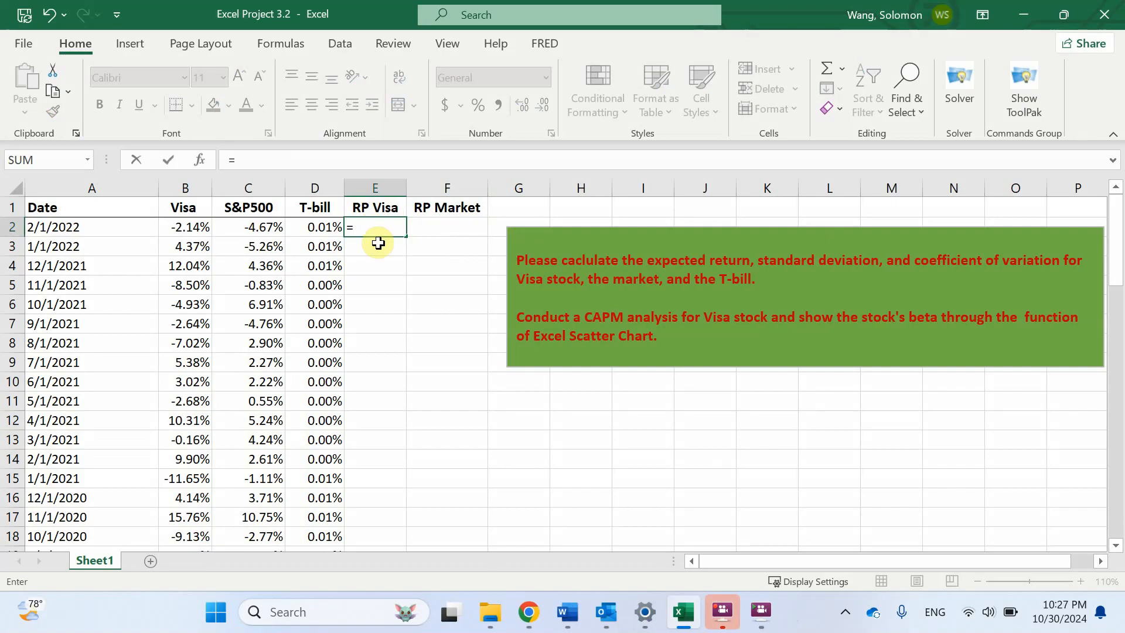
click(186, 227)
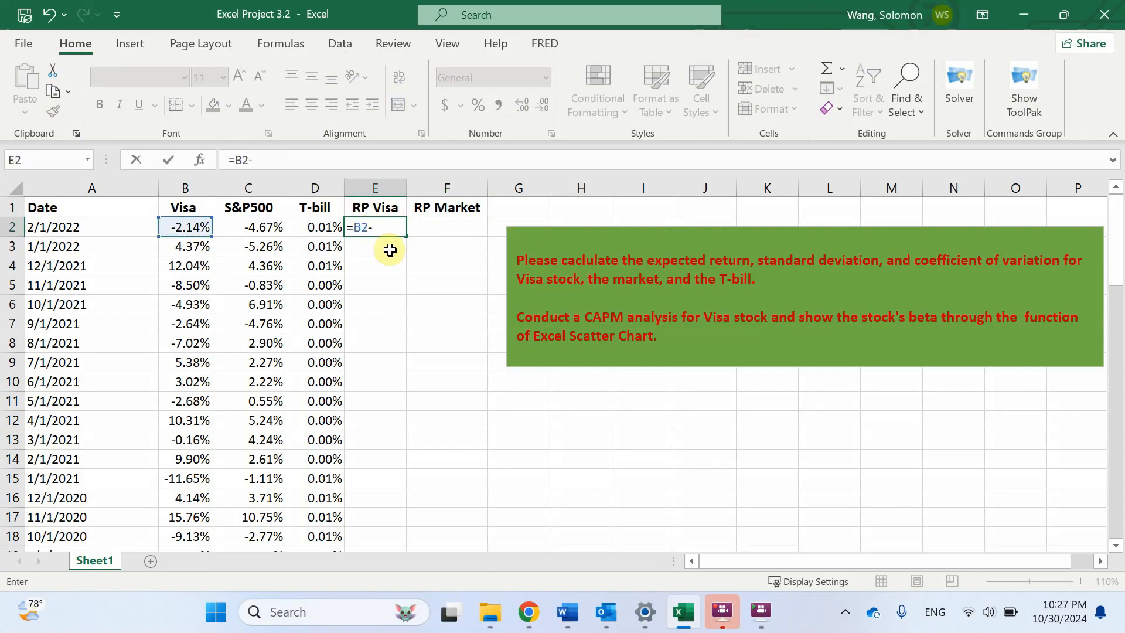
text(-)
click(316, 227)
key(Return)
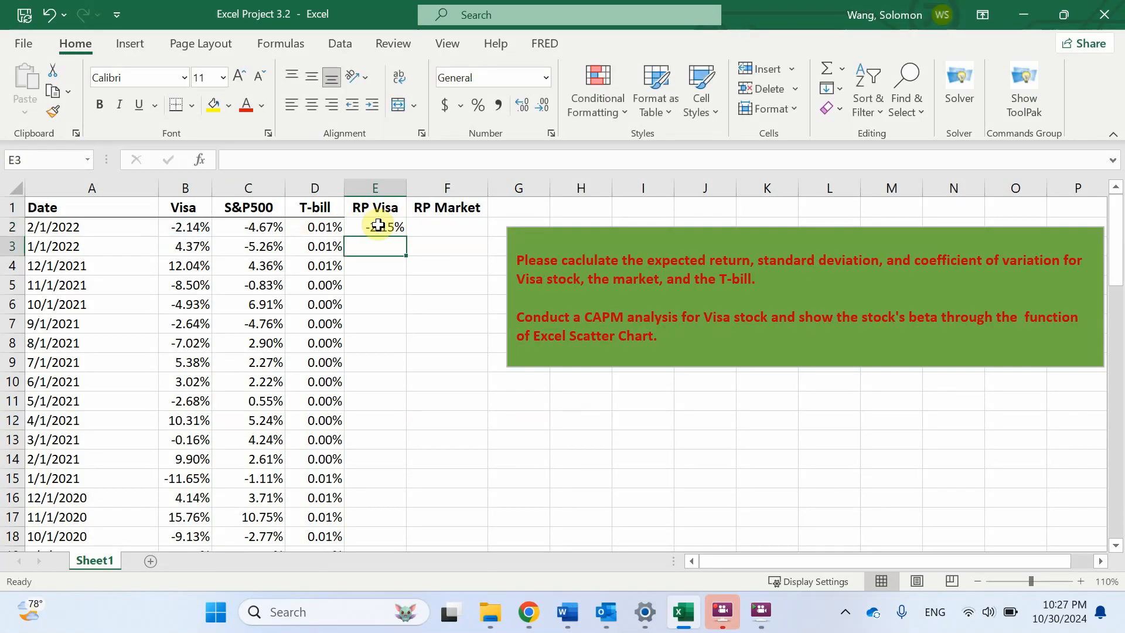
click(369, 227)
Calculate the market's risk premium for 2/1/2022 in F2 with the formula =C2-D2
click(420, 228)
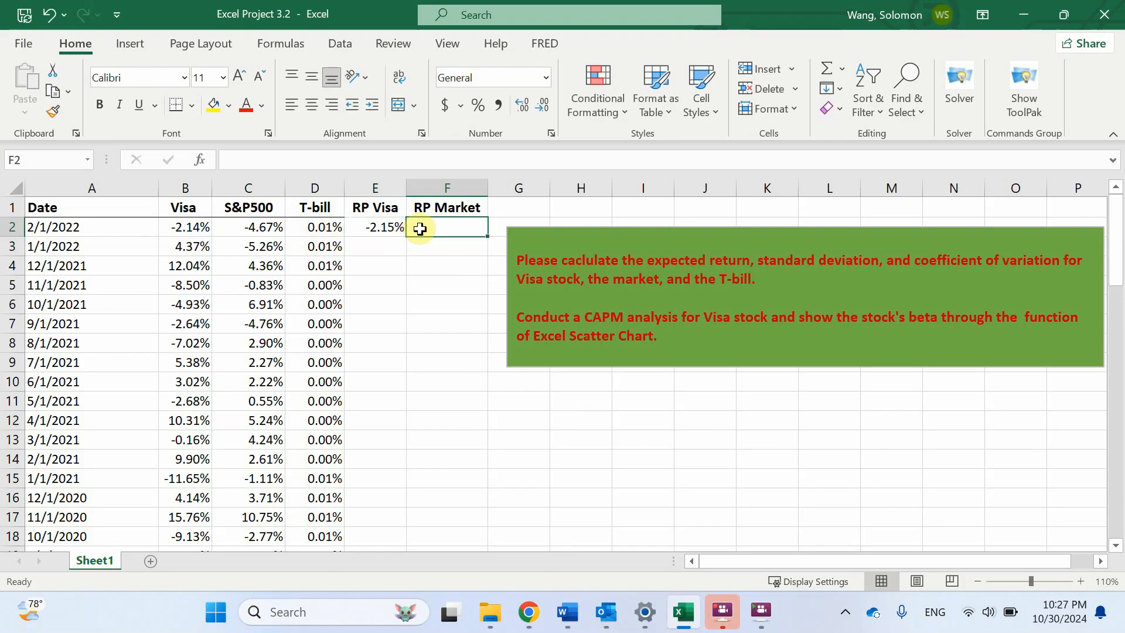
text(=)
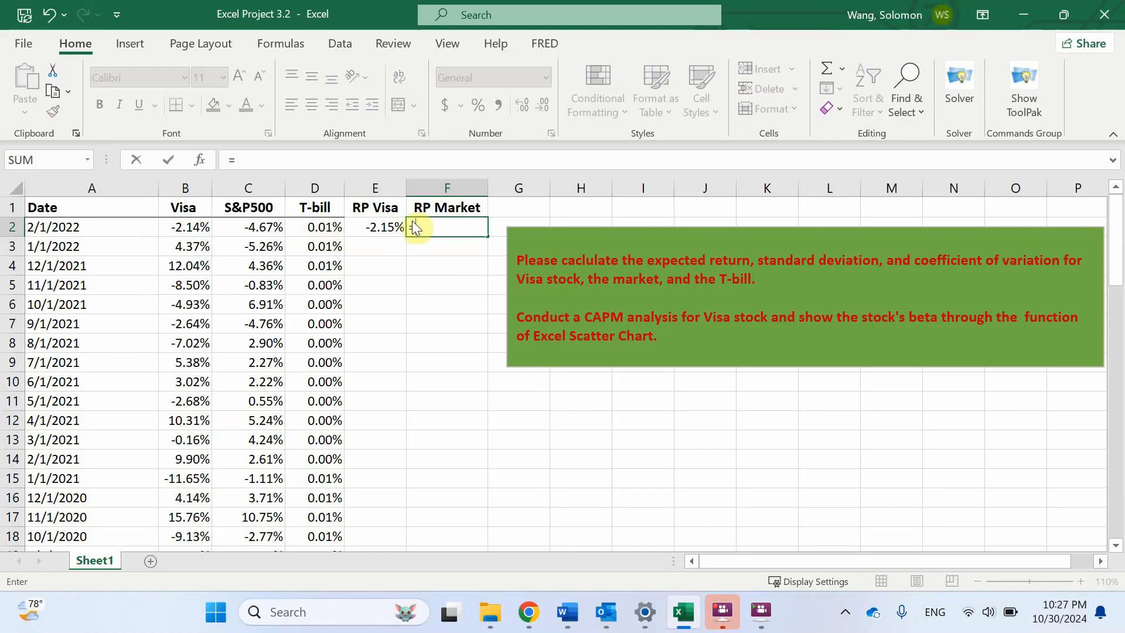
click(269, 226)
text(-)
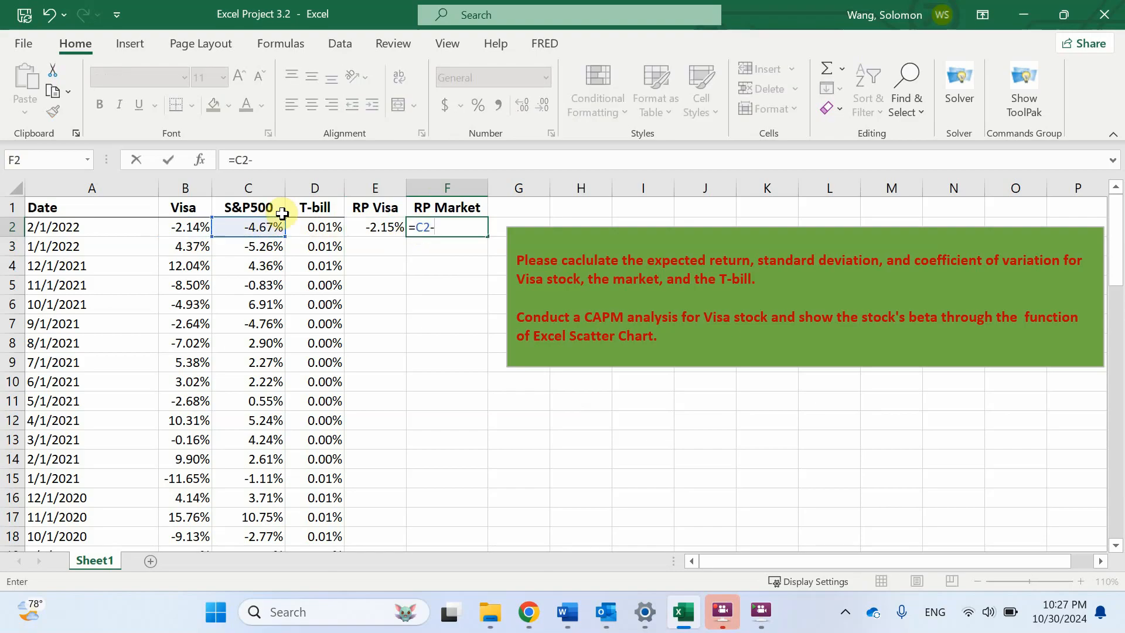
click(321, 227)
key(Return)
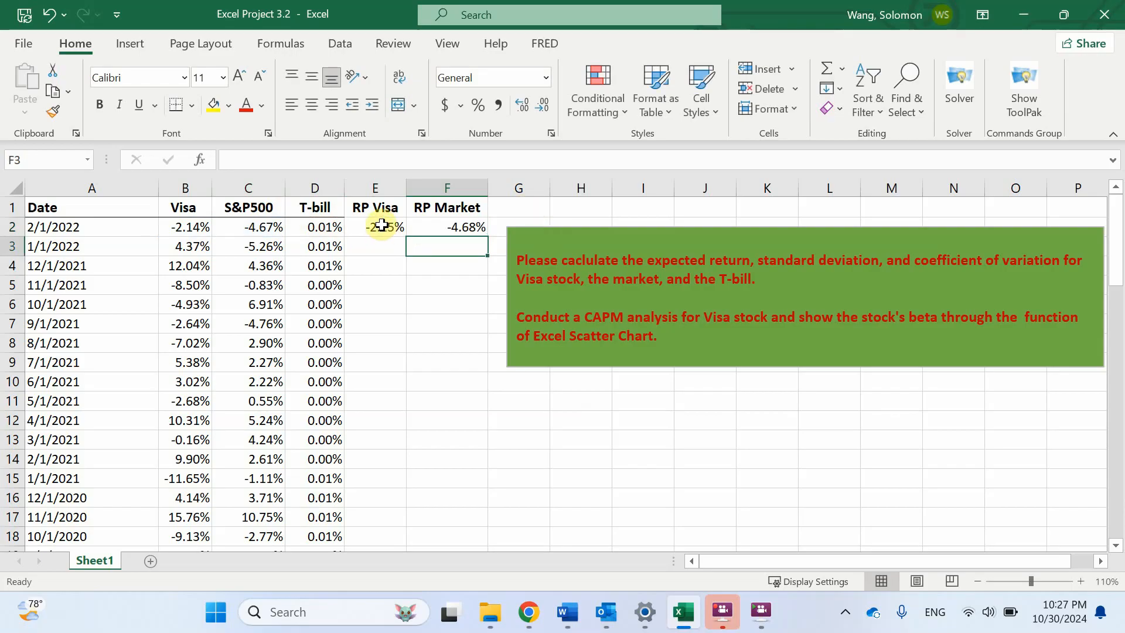
Fill the risk premium formulas from E2:F2 down to row 60 and slightly widen the RP Visa column
drag(381, 225, 453, 486)
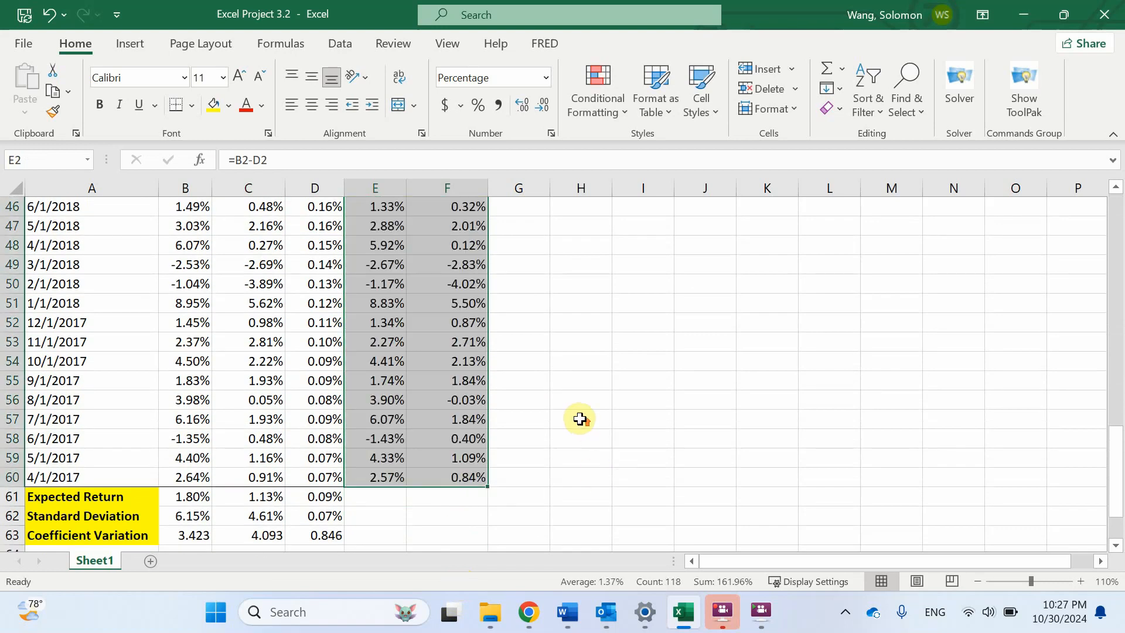
scroll(579, 418, up, 15)
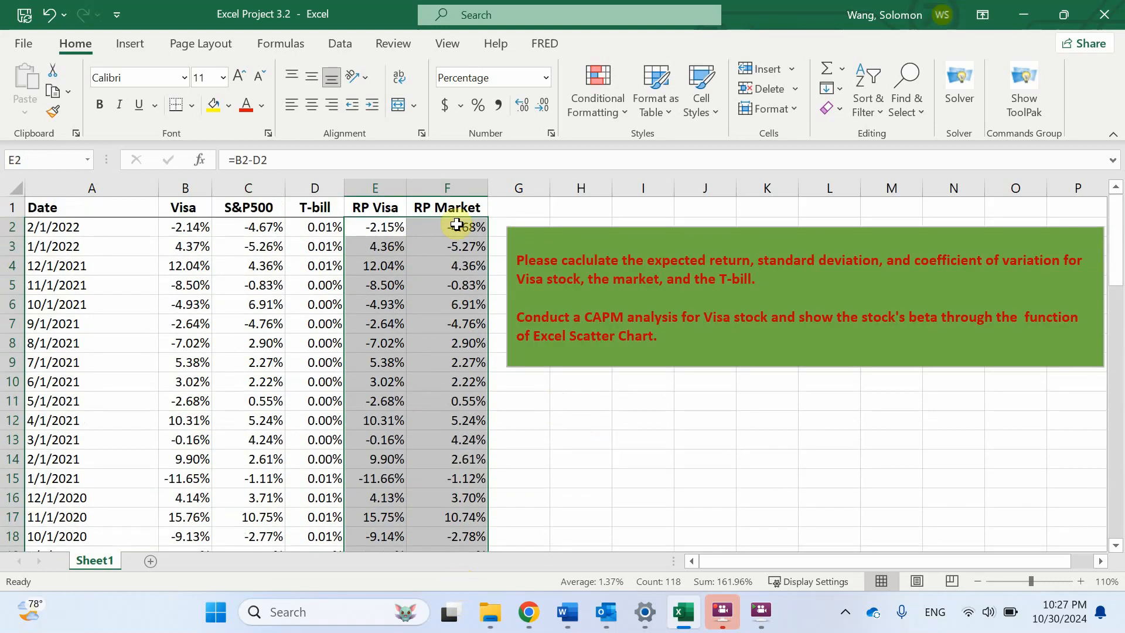
drag(406, 187, 417, 188)
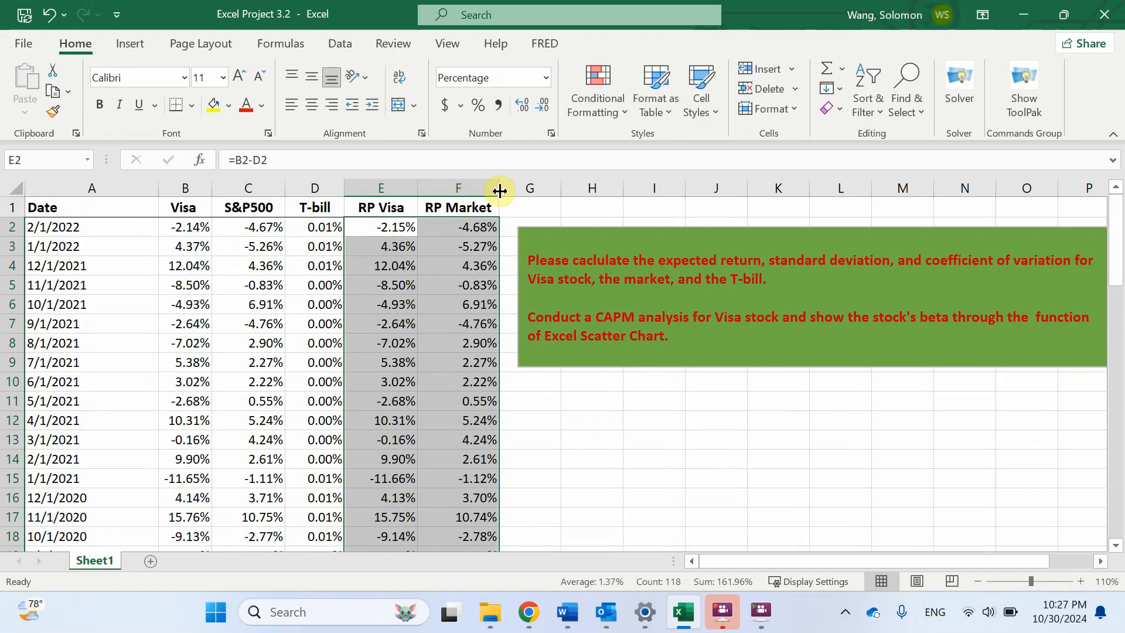
drag(499, 191, 498, 189)
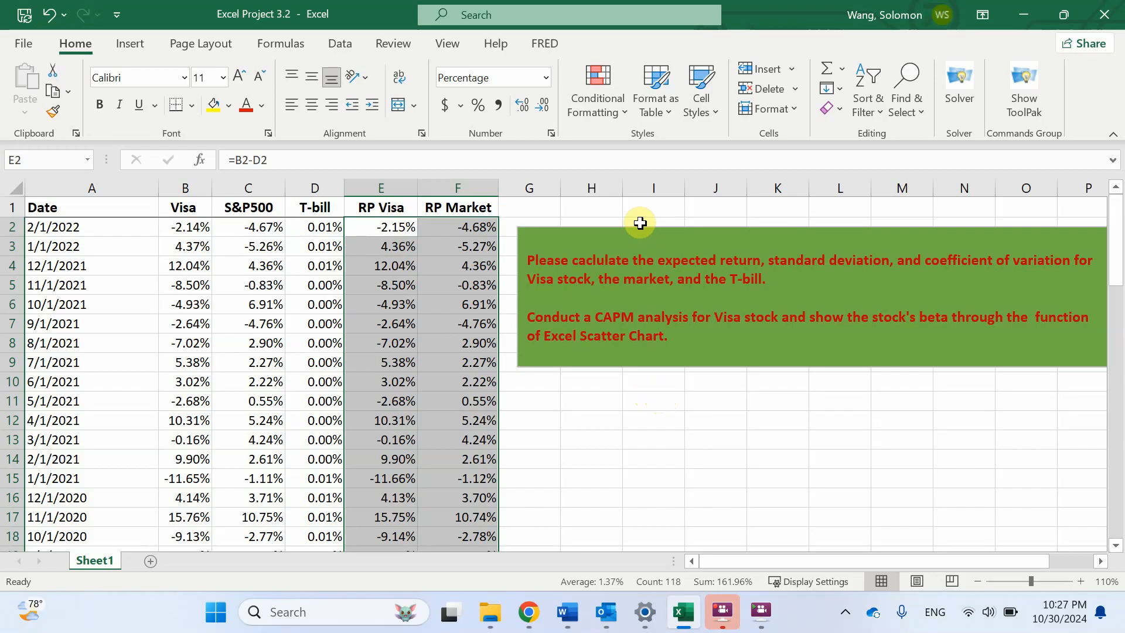
Move the green instruction text box down to about row 7 to free the cells above it
click(622, 229)
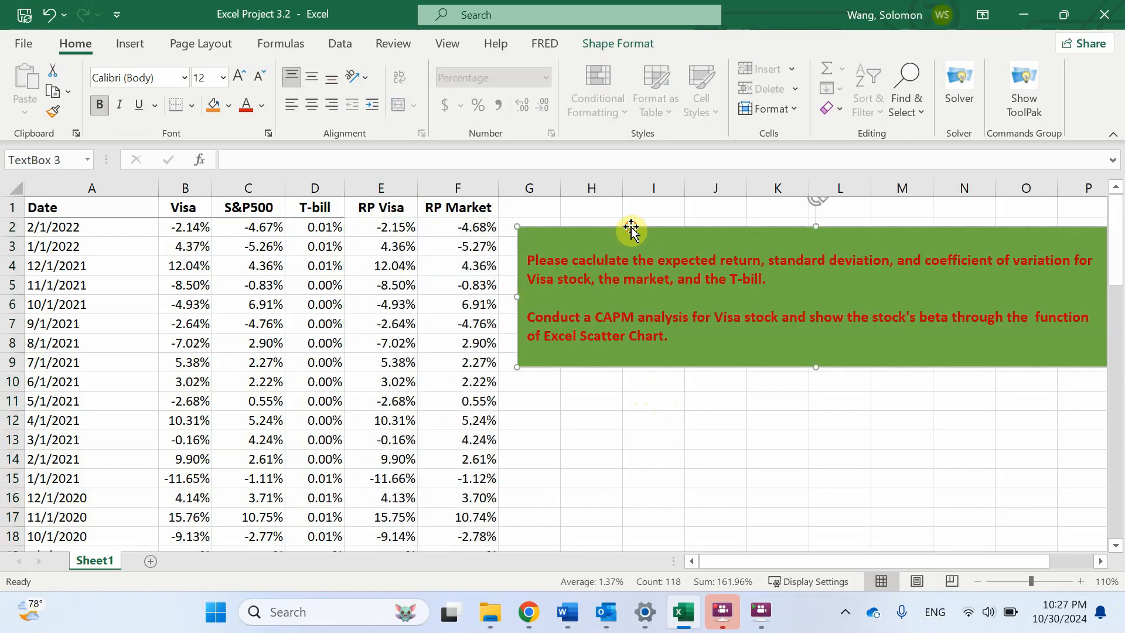
drag(631, 230, 643, 318)
Calculate Visa's beta in H2 with SLOPE, using E2:E60 as known y values and F2:F60 as known x values
click(591, 230)
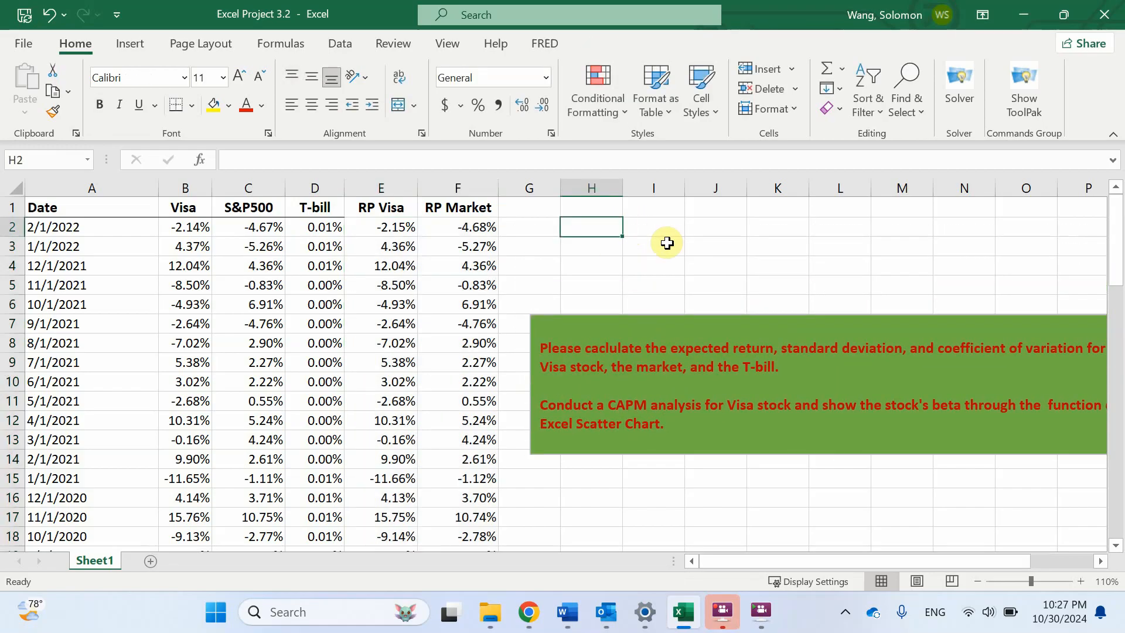
text(=slope()
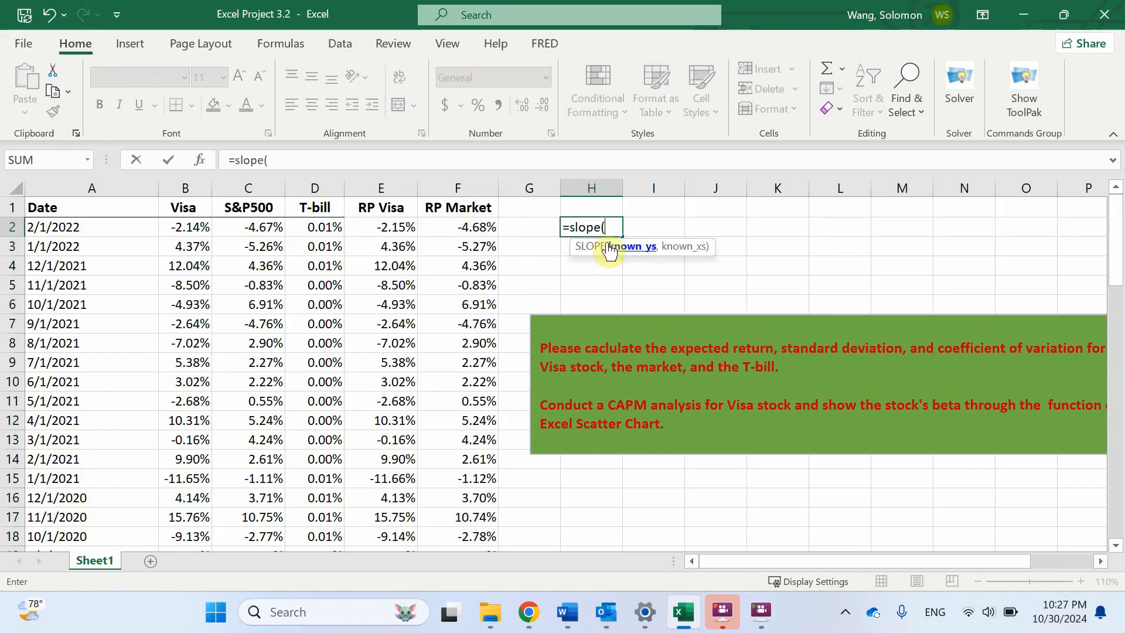
drag(406, 224, 394, 468)
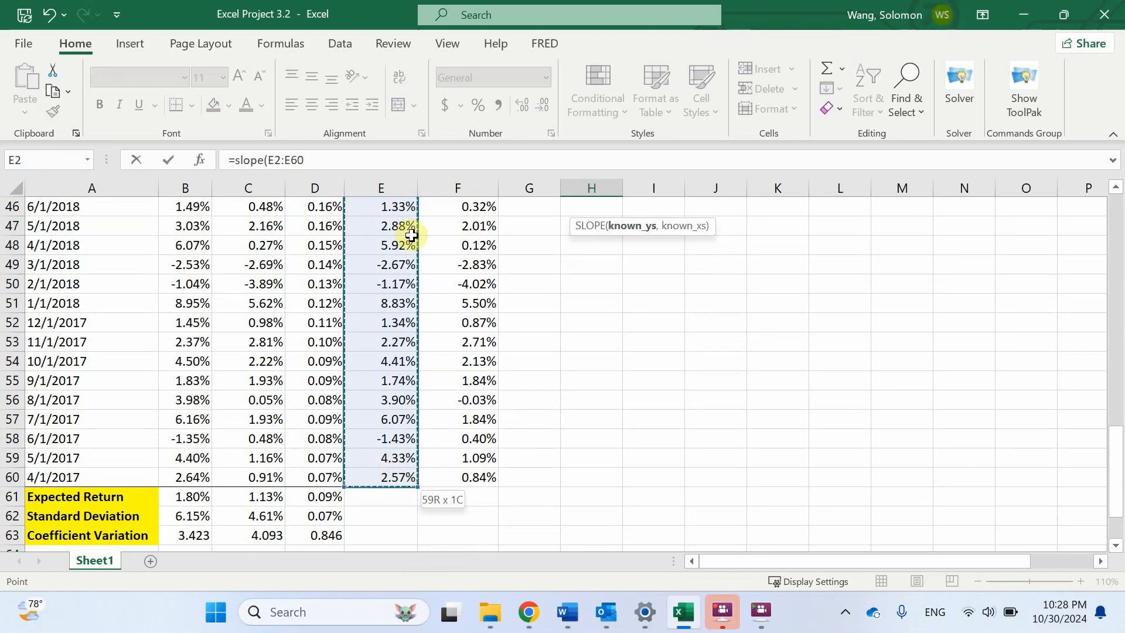
text(,)
scroll(562, 306, up, 11)
scroll(571, 331, up, 4)
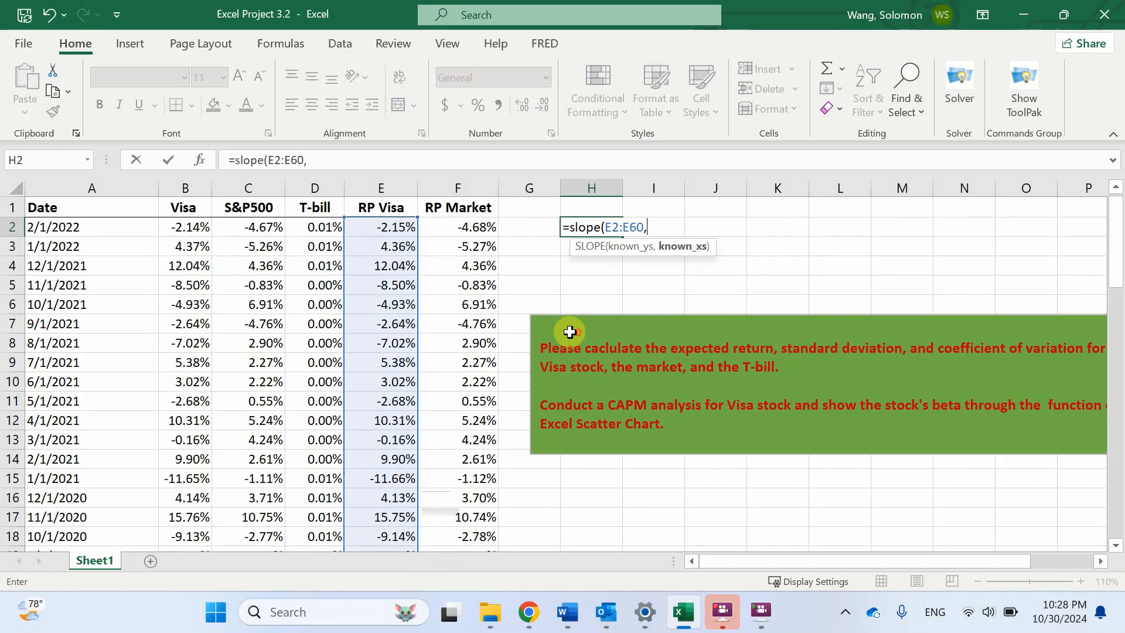
drag(475, 227, 465, 472)
key(Return)
scroll(690, 425, up, 3)
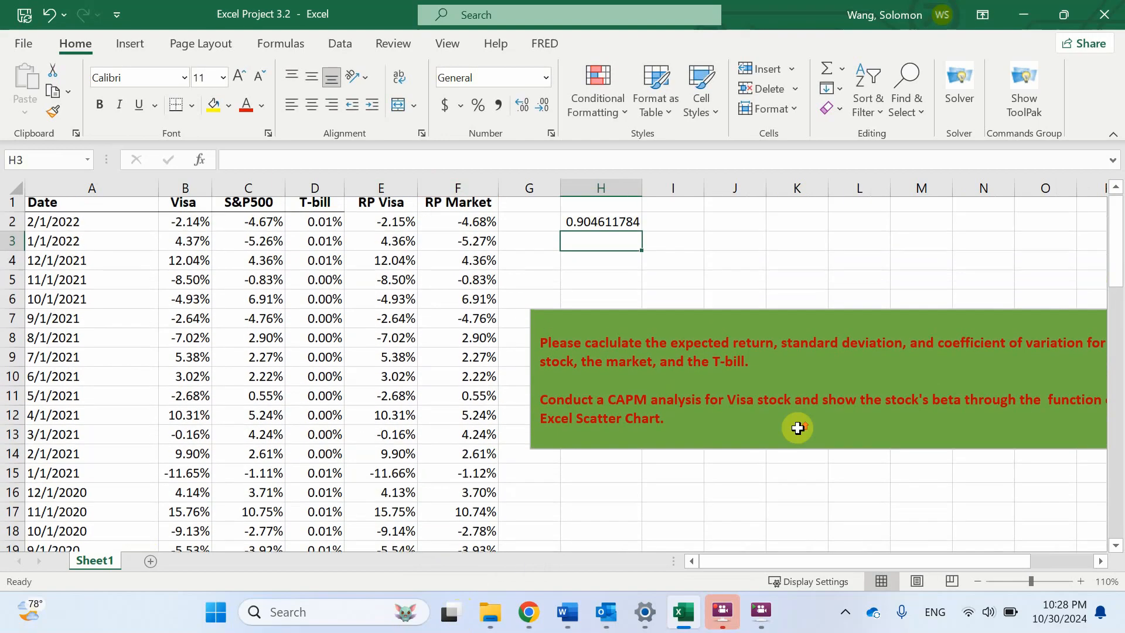
Reduce the beta value in H2 to two decimal places
click(586, 228)
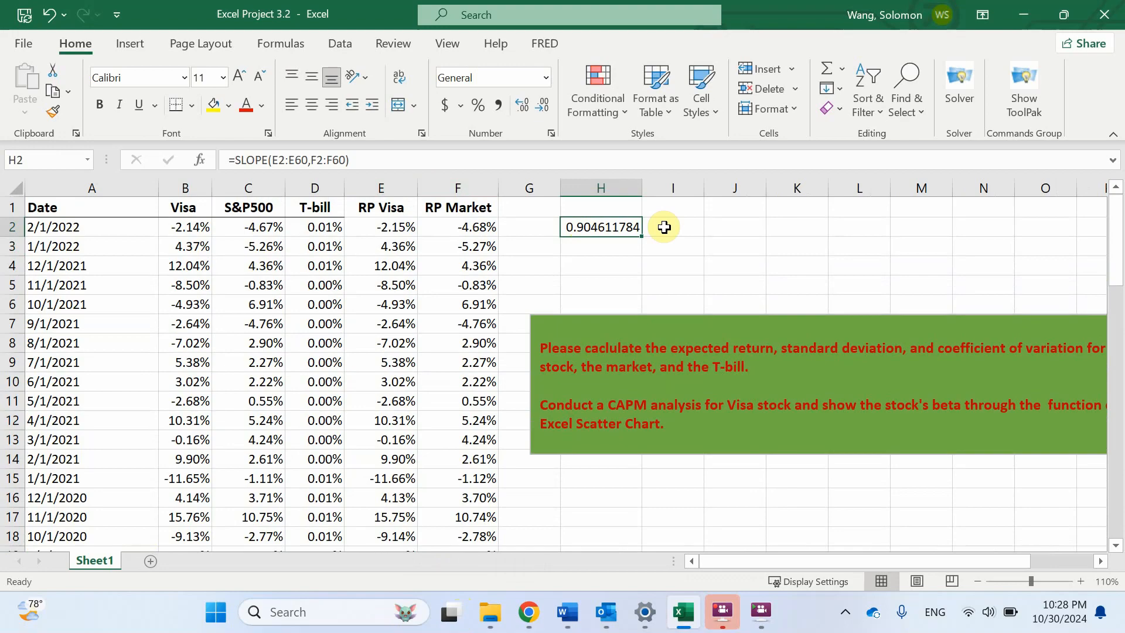
click(537, 103)
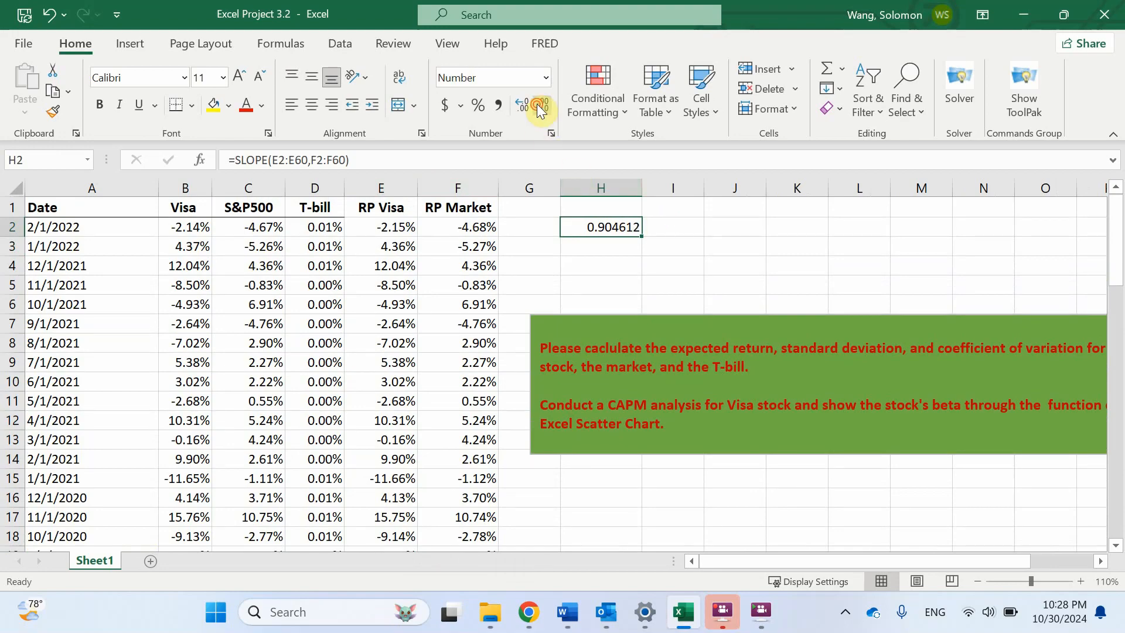
click(537, 103)
click(536, 104)
click(537, 104)
click(537, 103)
Label the beta result by entering Visa Beta in H1
click(601, 211)
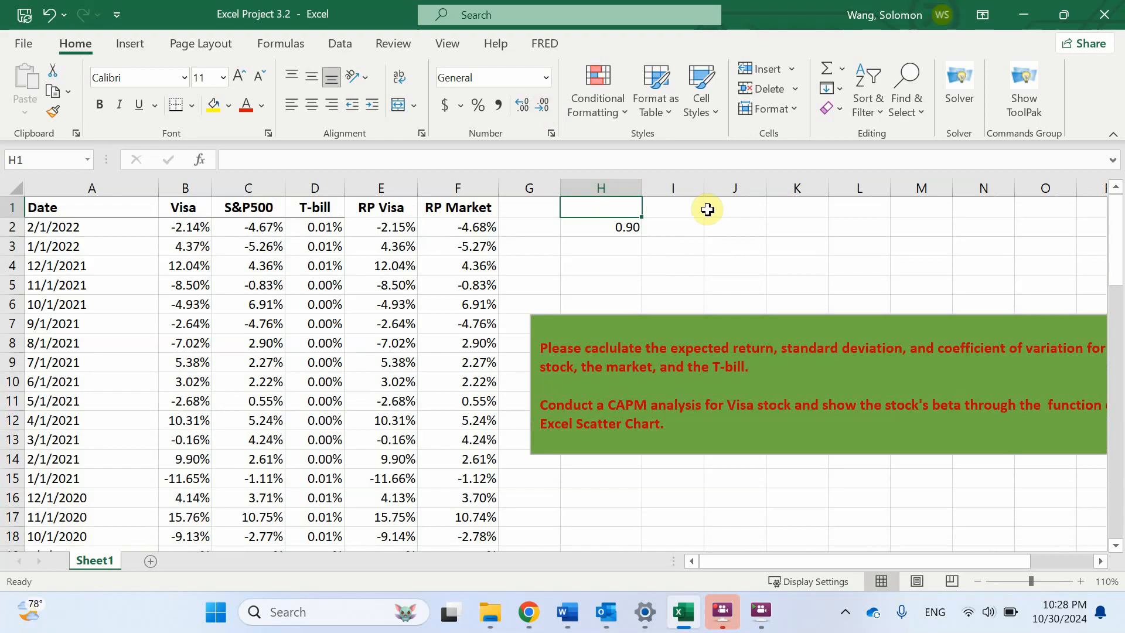
text(V)
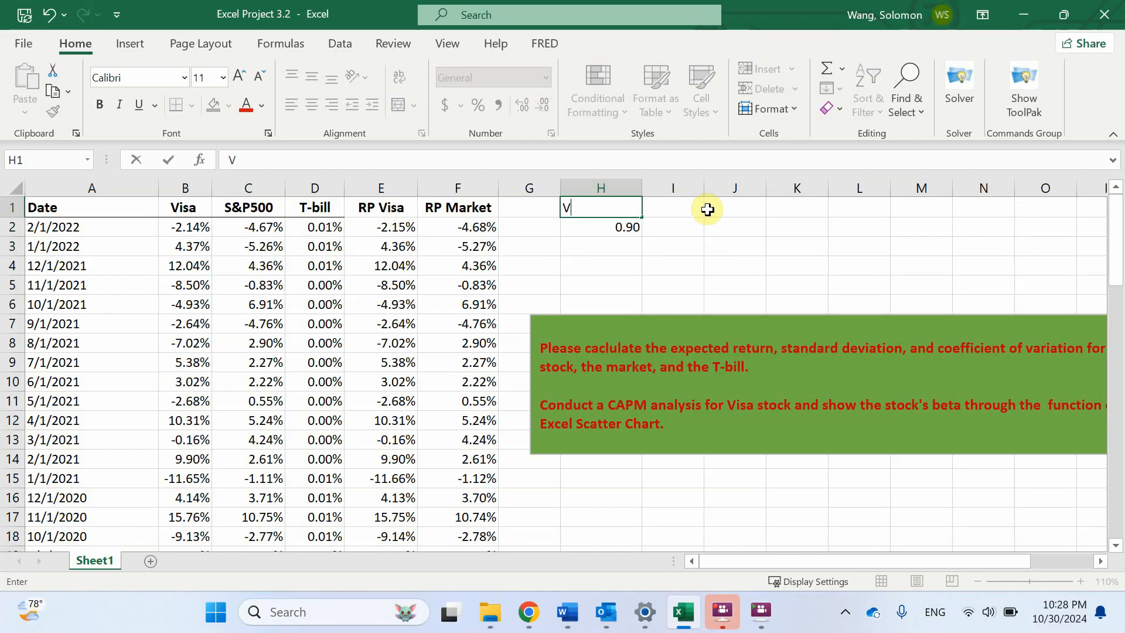
text(isa Beta)
key(Return)
Delete the green instruction text box from the sheet
click(612, 262)
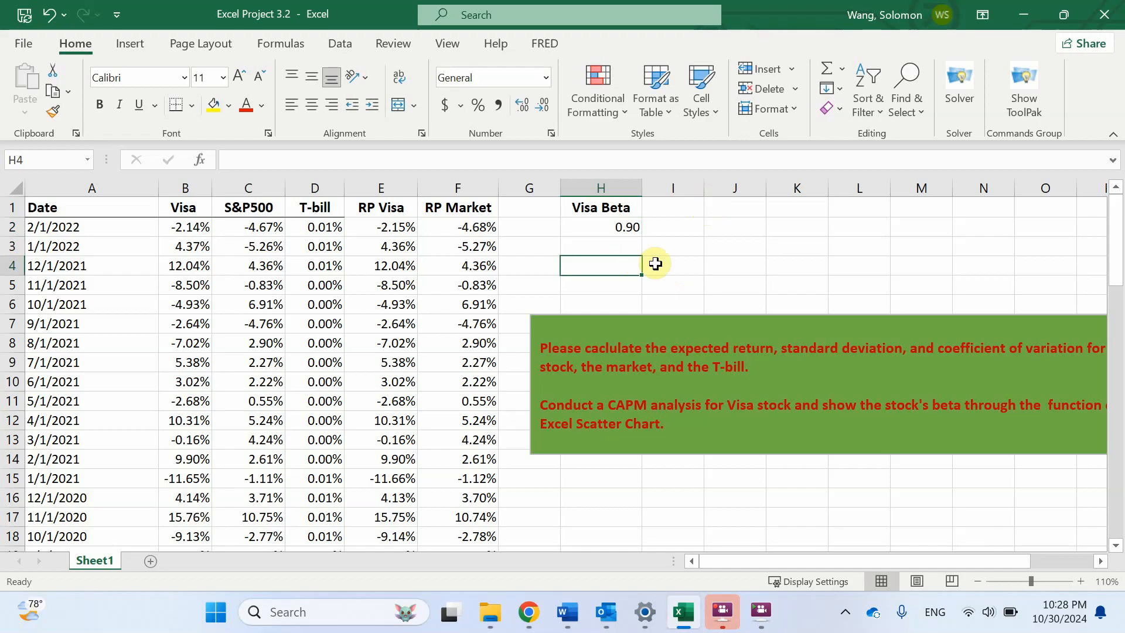
drag(740, 312, 726, 312)
key(Delete)
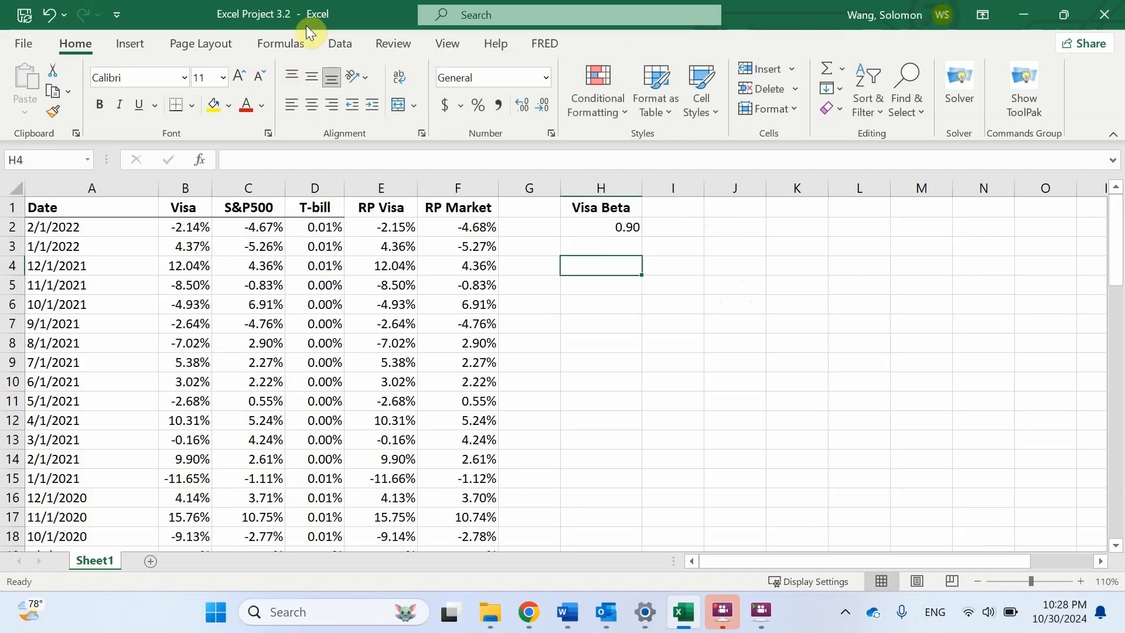
Enable the Solver Add-in through the Excel Add-ins manager in the program options
click(26, 44)
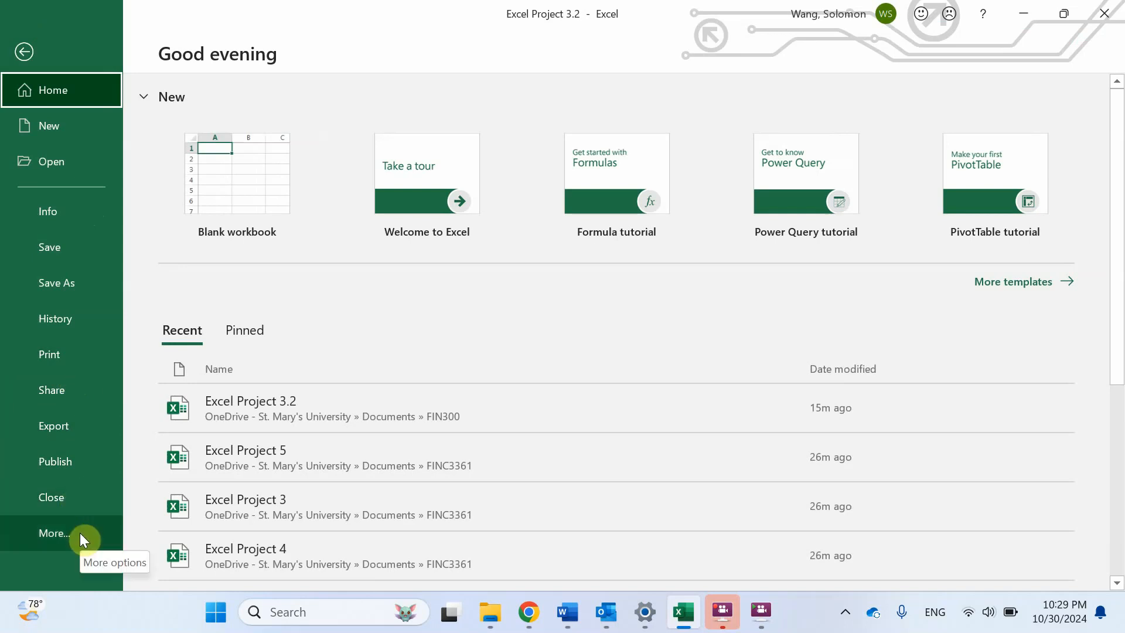
key(Escape)
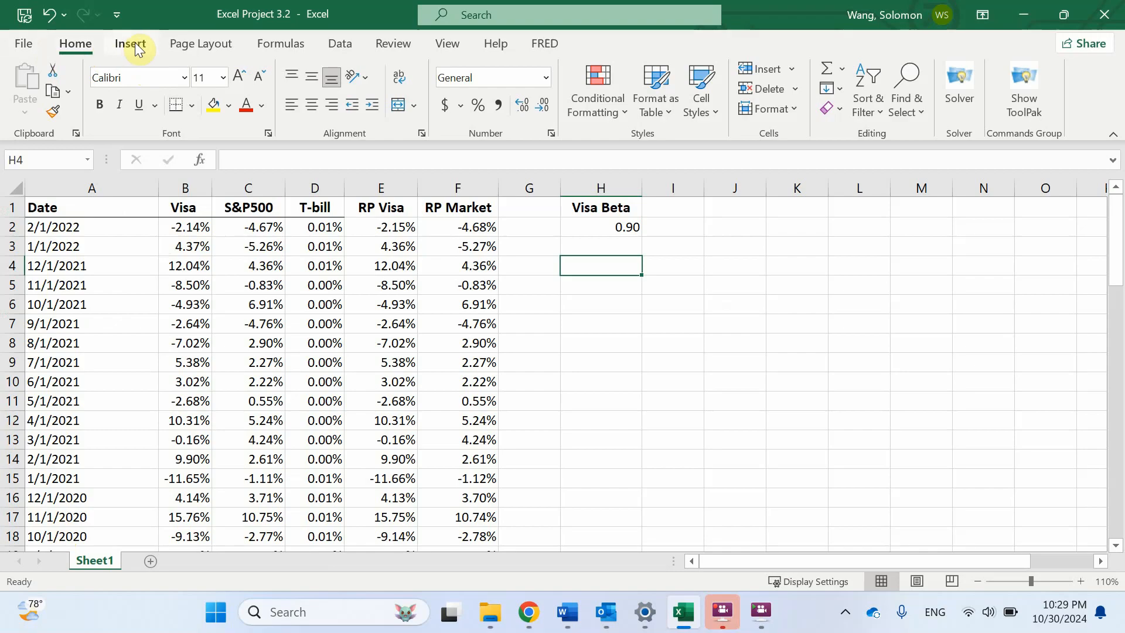
click(23, 42)
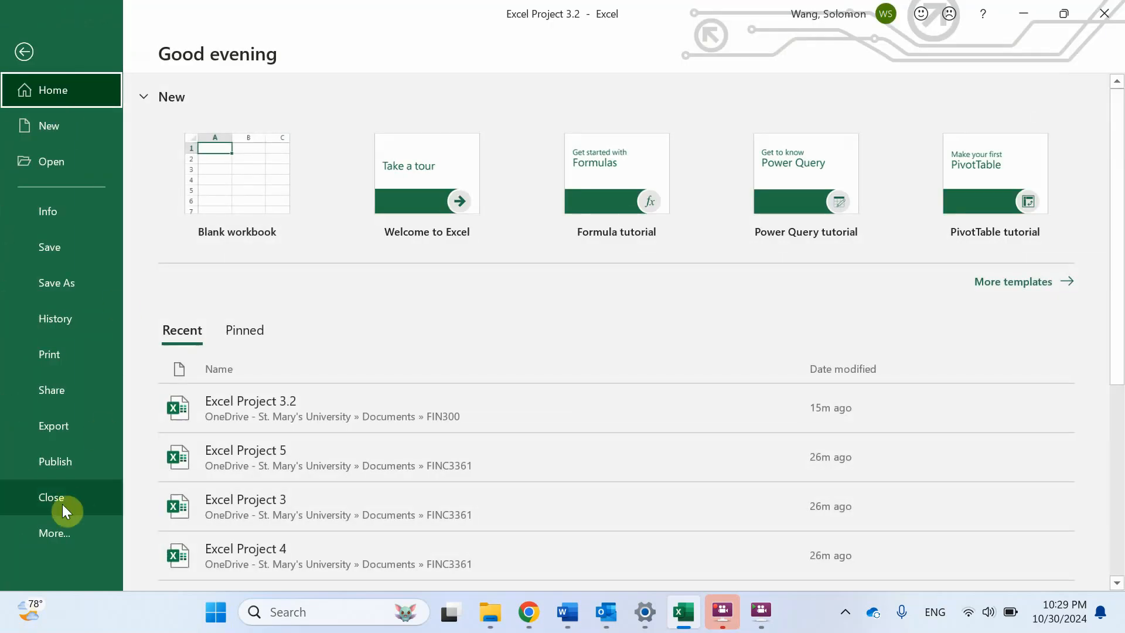
click(66, 531)
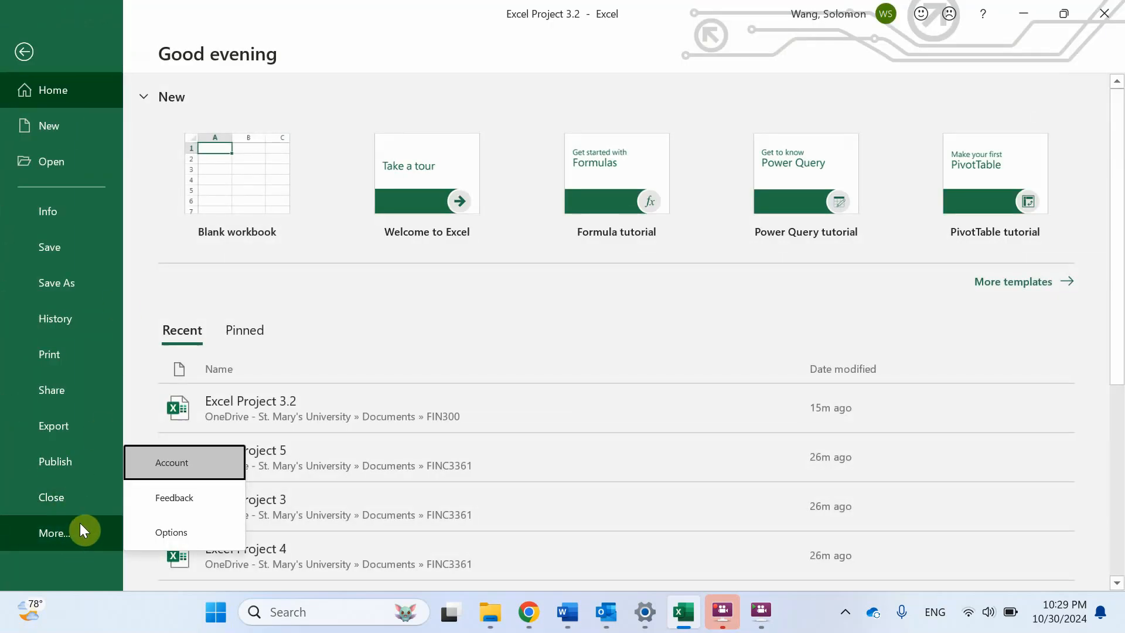
click(167, 530)
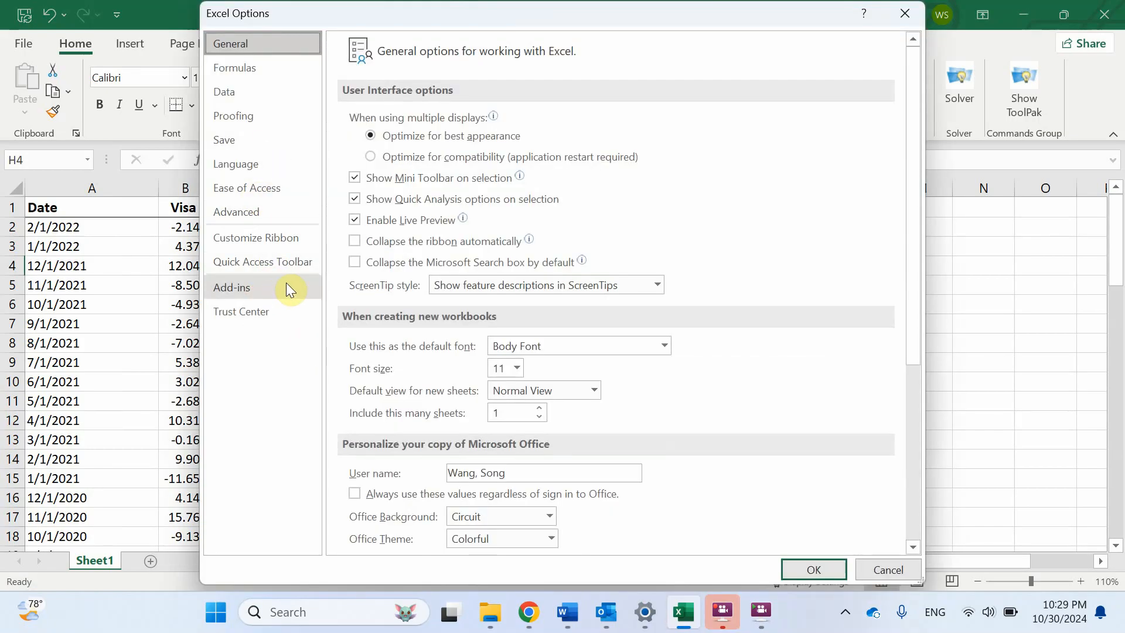
click(257, 287)
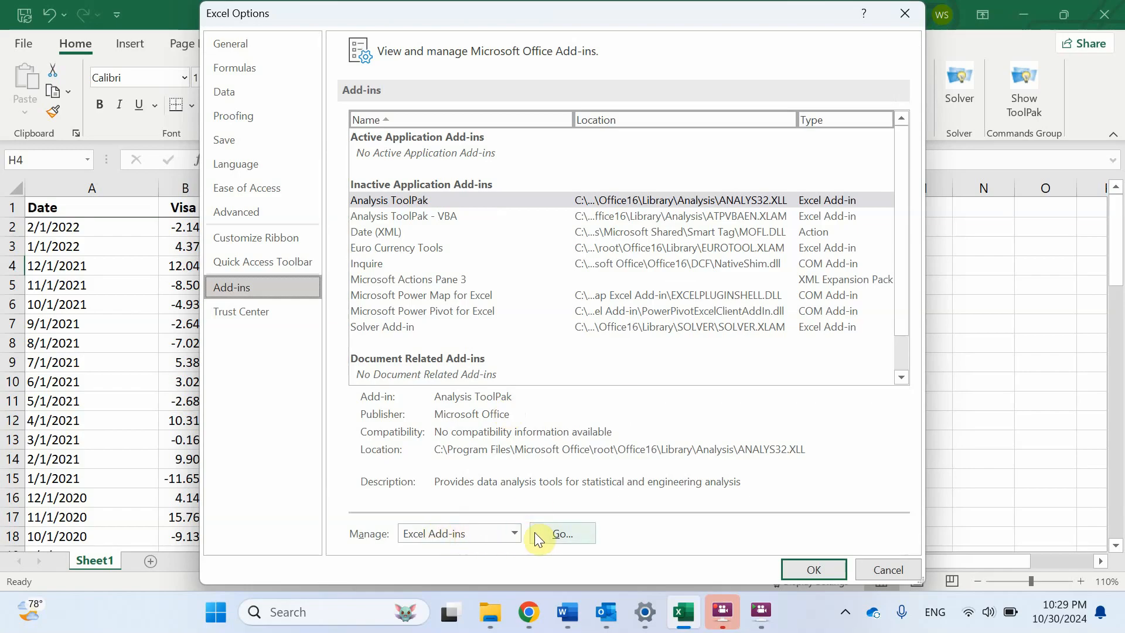
click(564, 533)
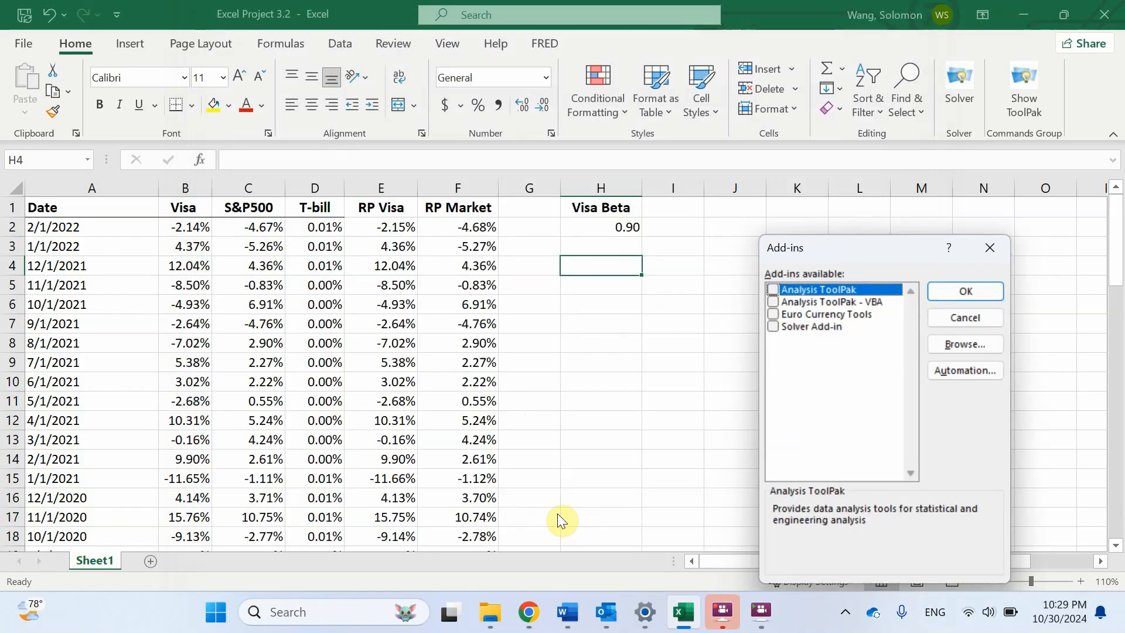
click(773, 327)
click(958, 290)
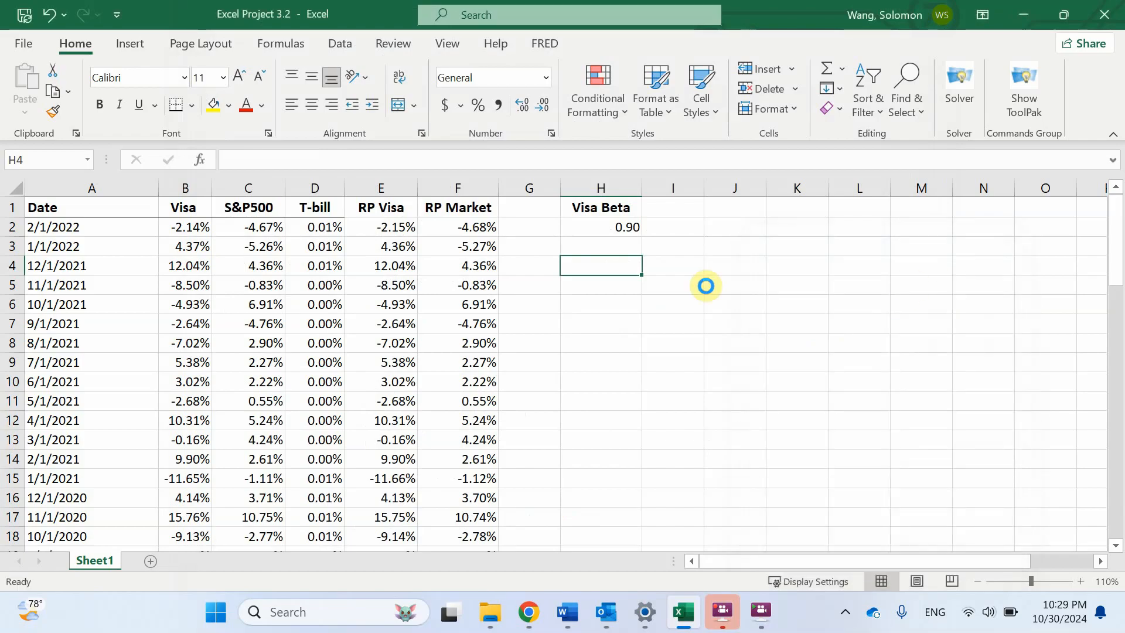
Open the Regression tool from the Data Analysis add-in
click(639, 285)
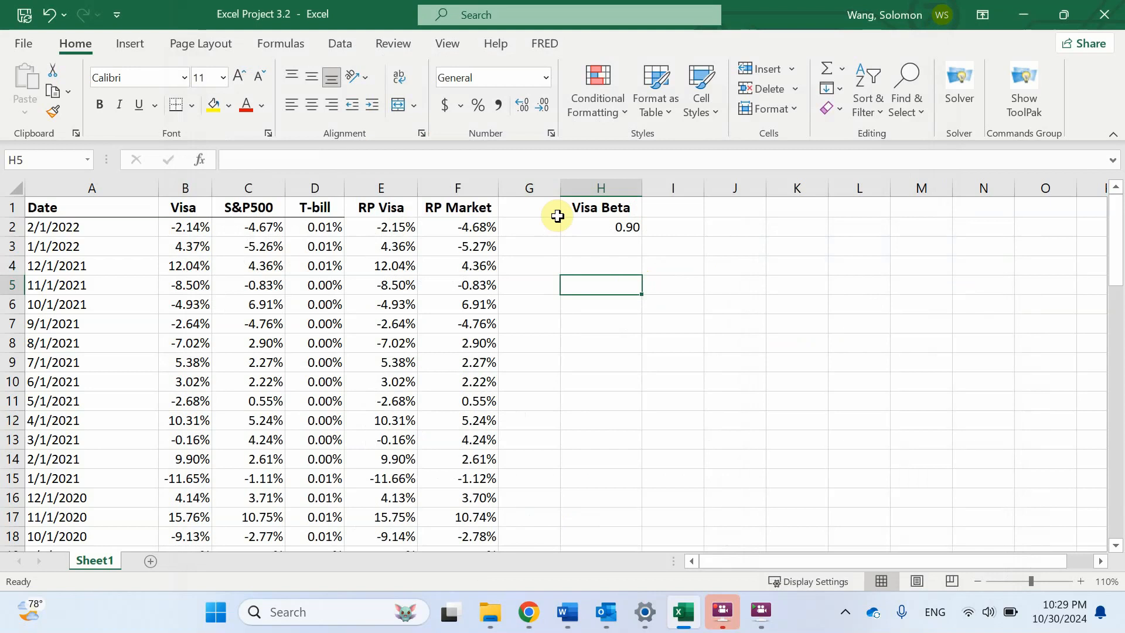
click(348, 45)
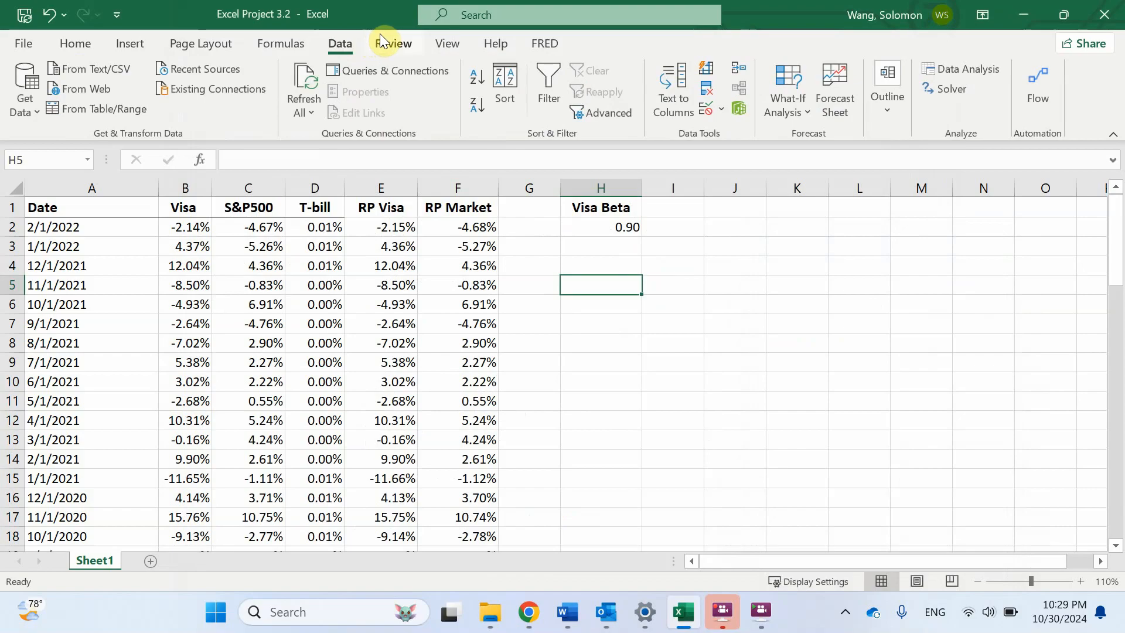
click(978, 68)
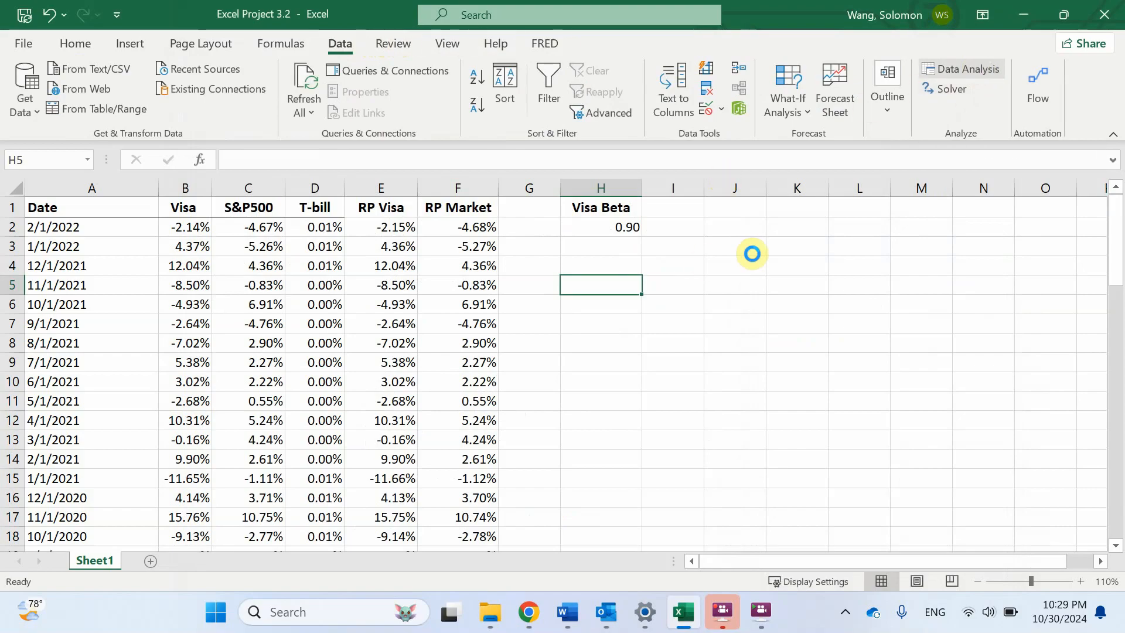
scroll(887, 420, down, 3)
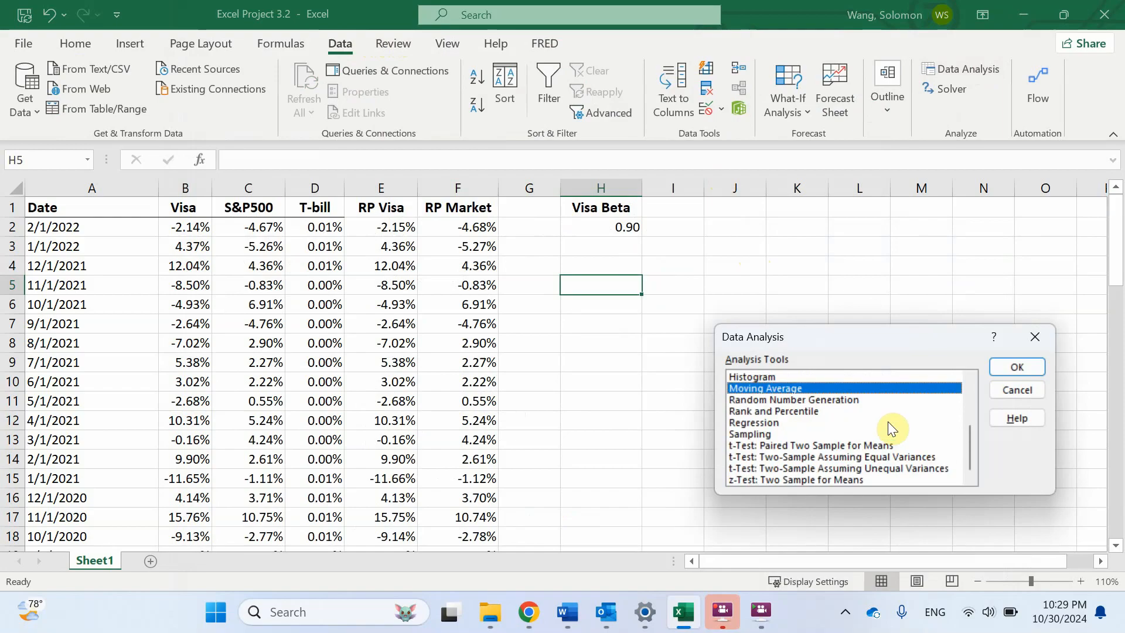
click(765, 422)
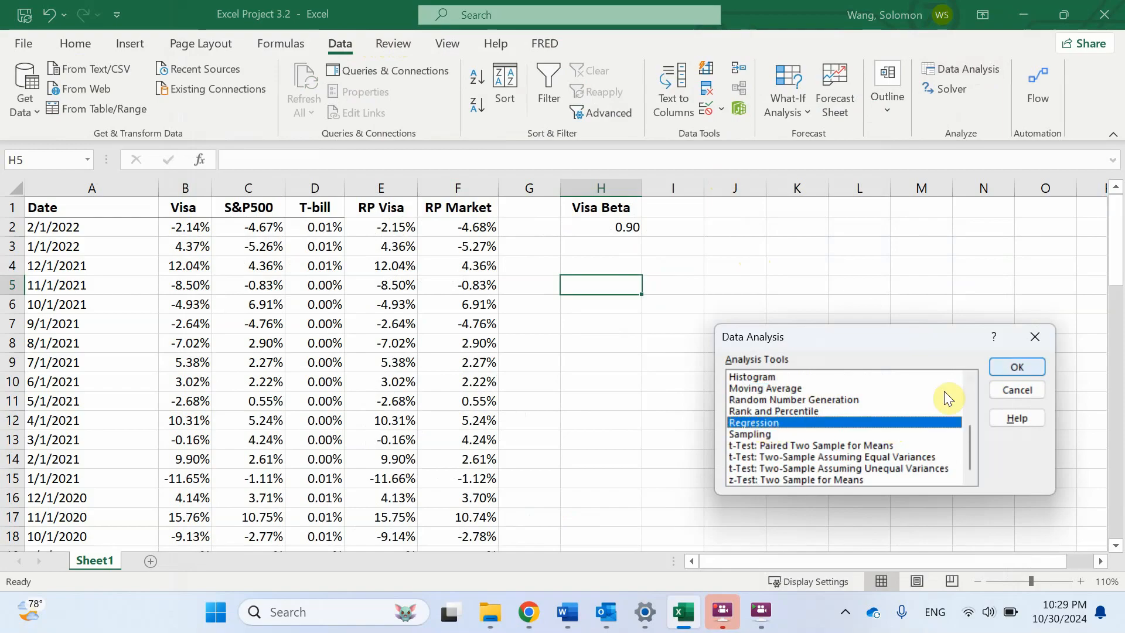
click(1019, 366)
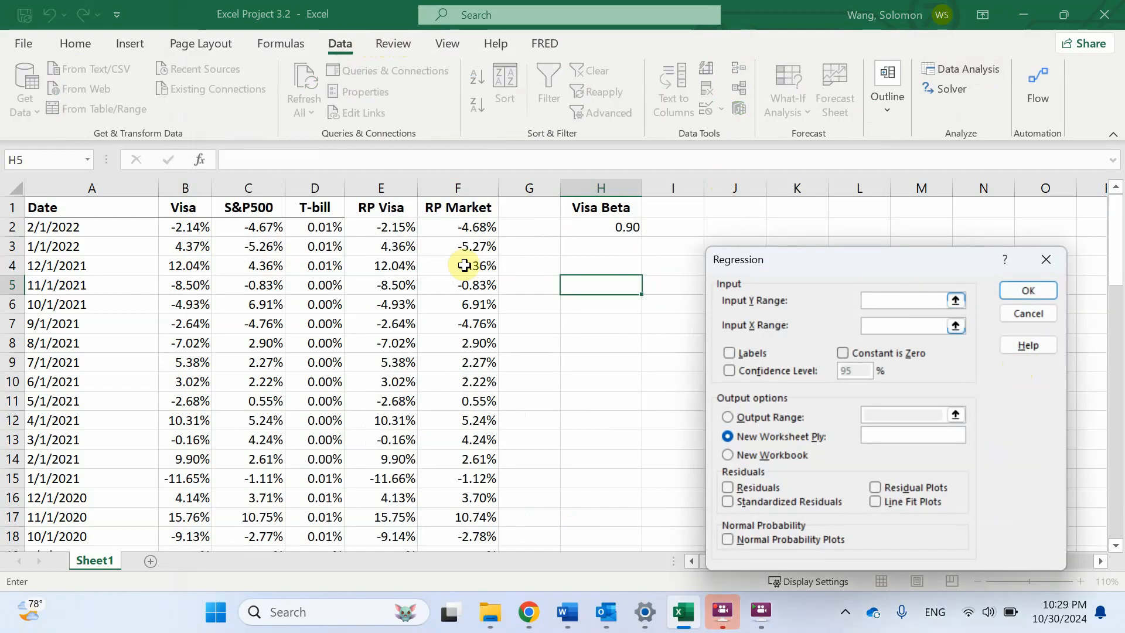
Run the regression with Y range E2:E60 and X range F2:F60, sending the output to a new worksheet
drag(397, 227, 410, 476)
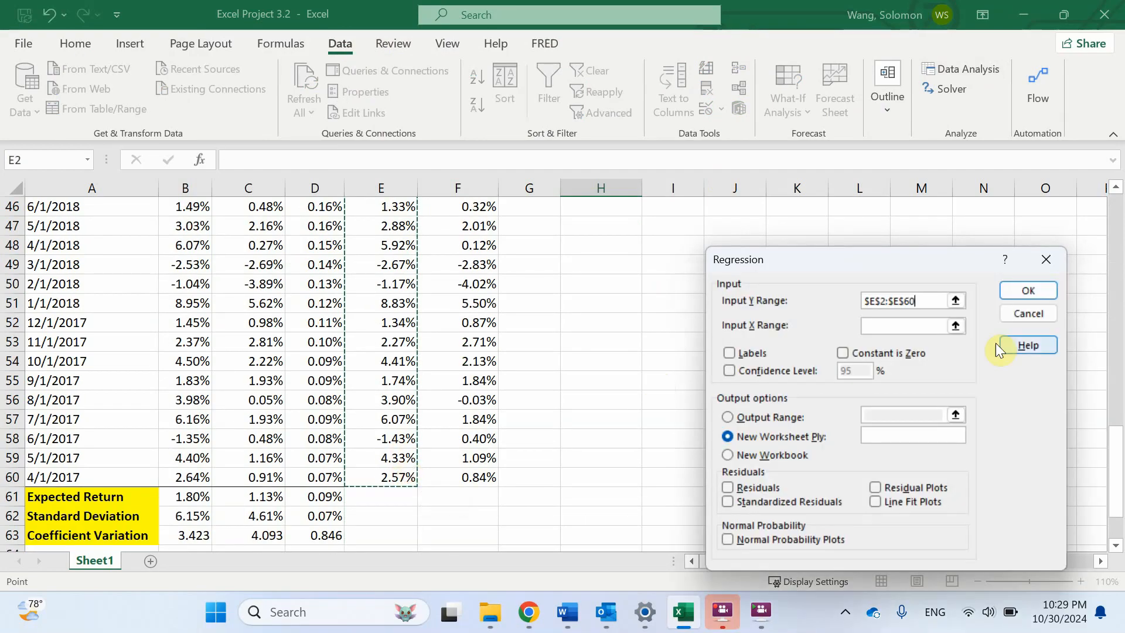
click(956, 326)
scroll(581, 356, up, 15)
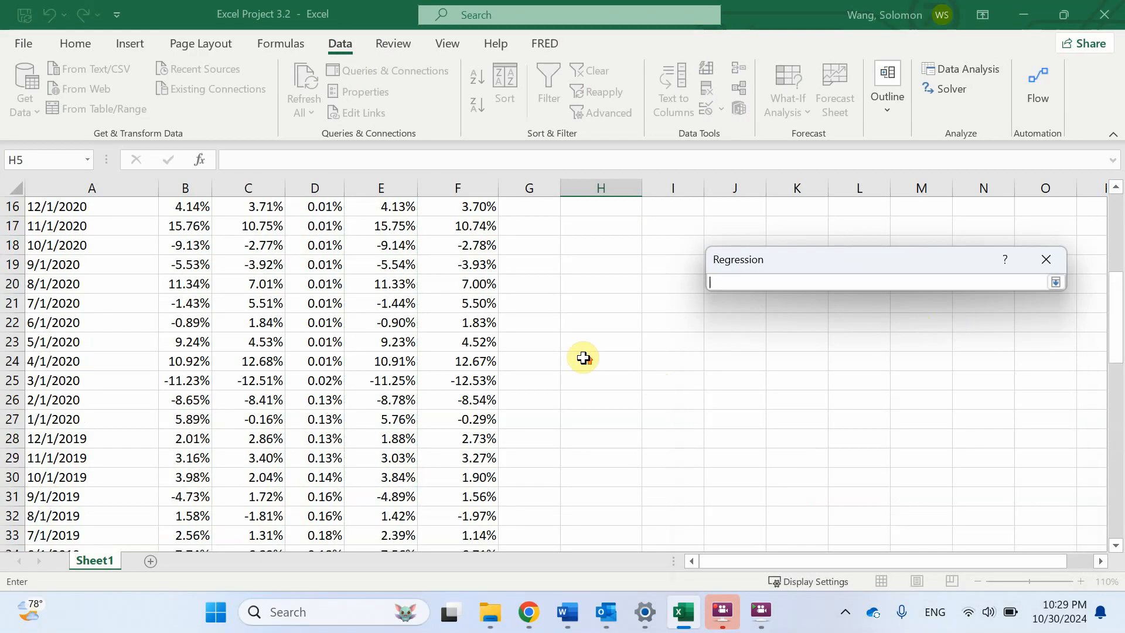
drag(466, 227, 474, 491)
click(1054, 283)
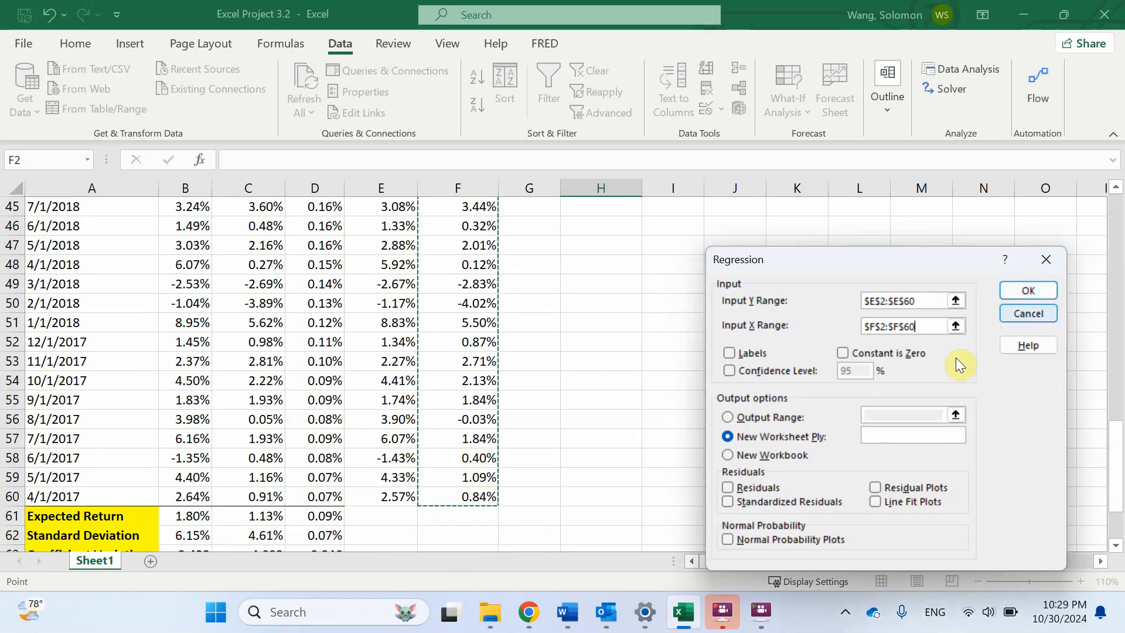
click(1029, 290)
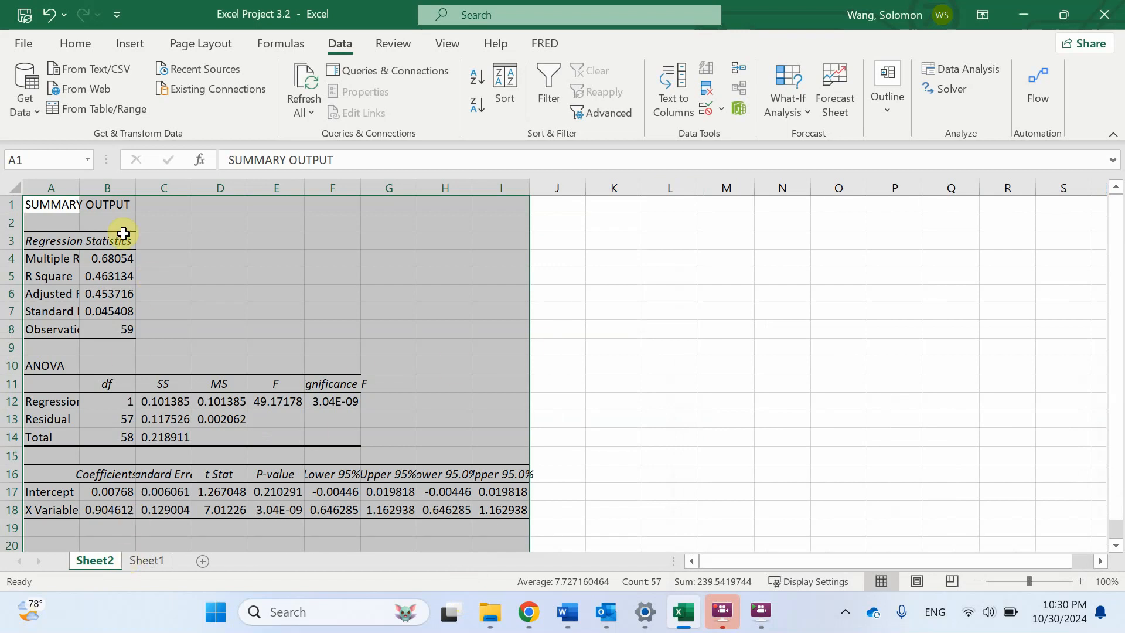
Rename the X Variable 1 label in A18 to Market Risk Premium and widen columns A and B to show their contents
drag(80, 190, 242, 193)
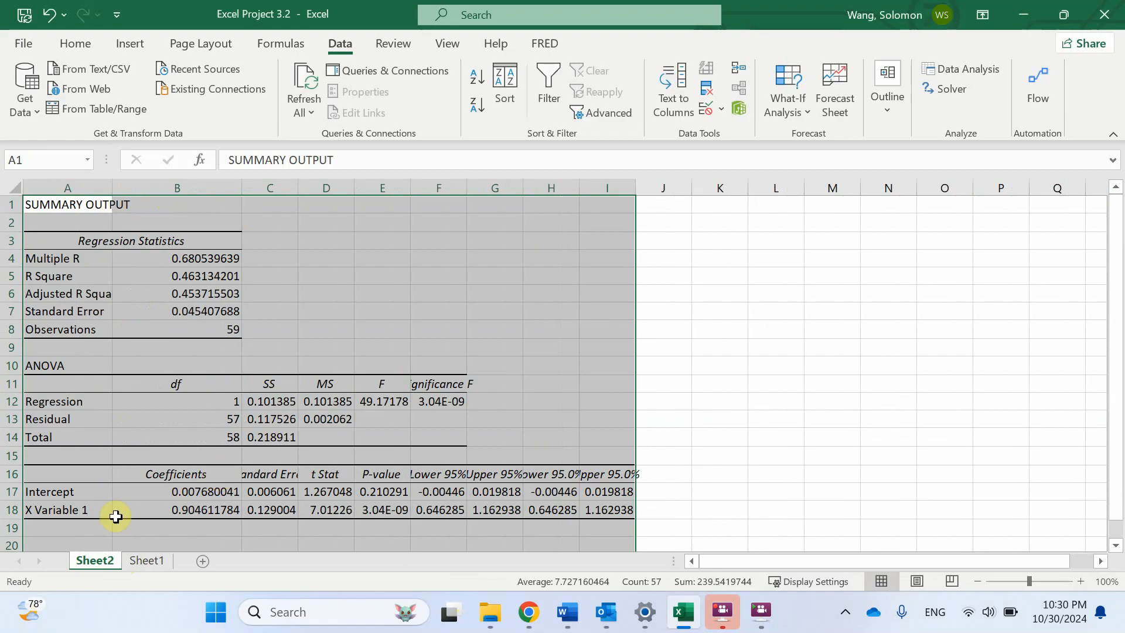
click(89, 511)
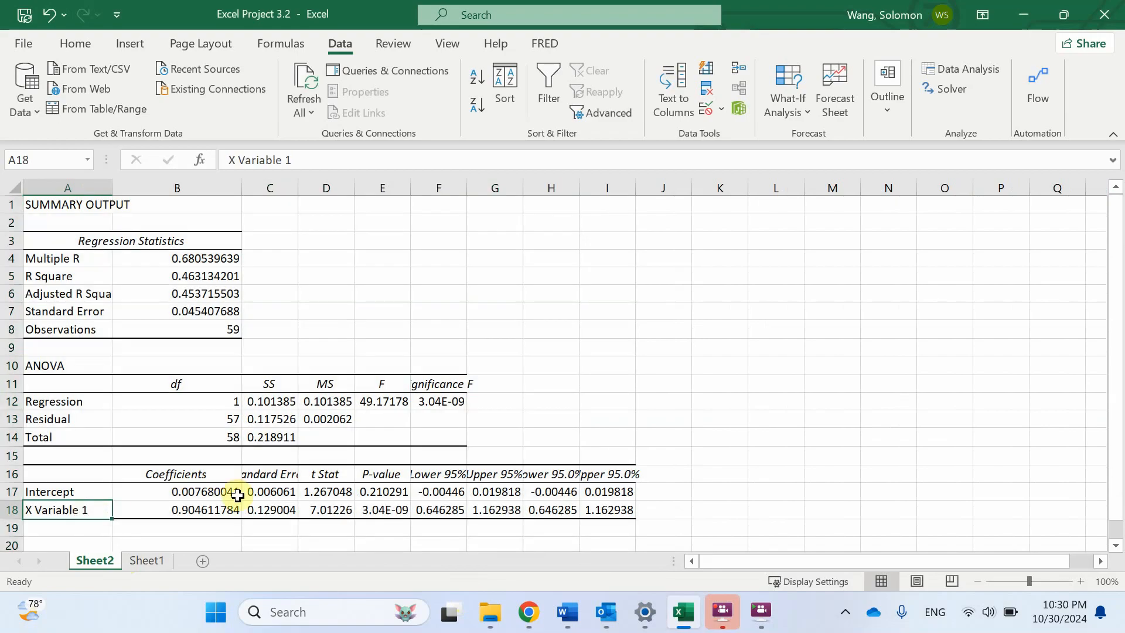
text(Market)
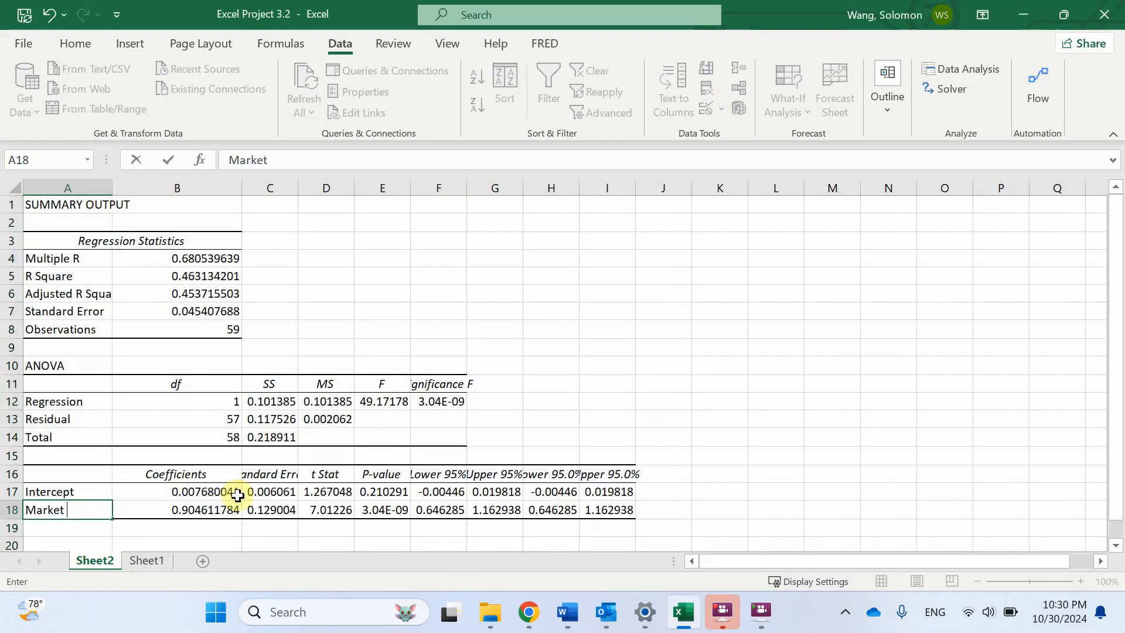
text( Risk Premium)
key(Return)
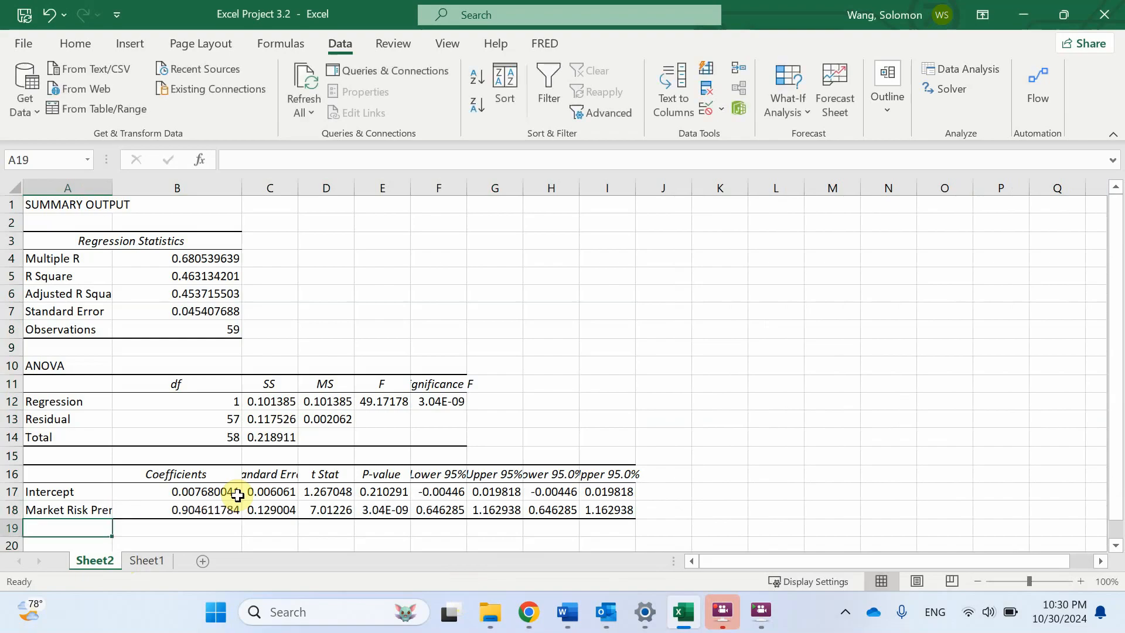
drag(113, 188, 158, 188)
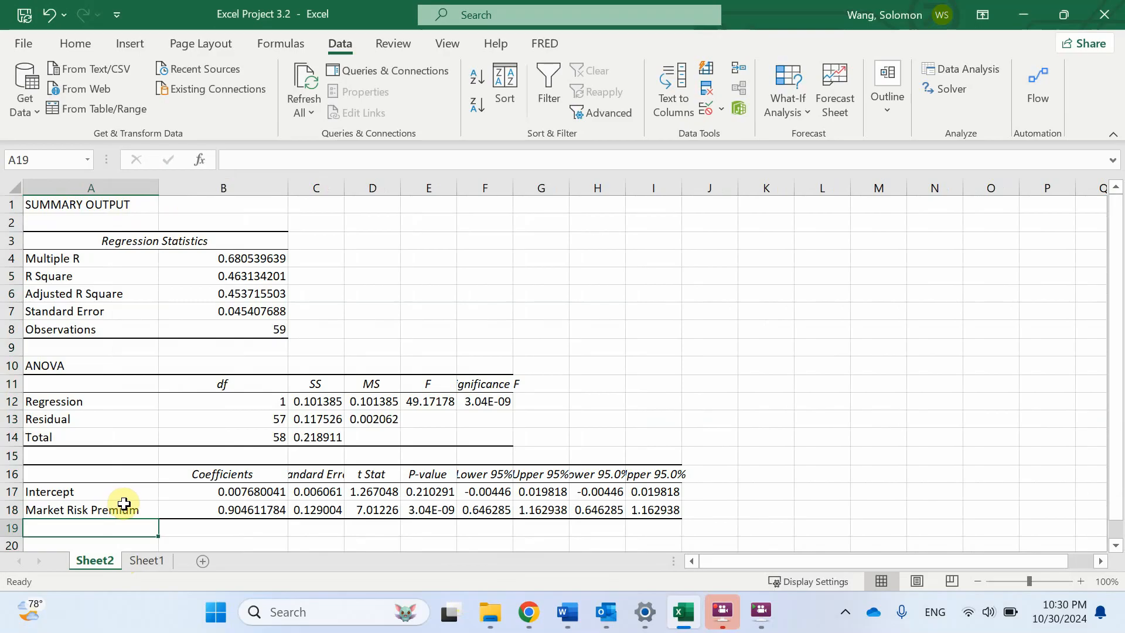
Fill the Market Risk Premium coefficient cell B18 with yellow
click(231, 505)
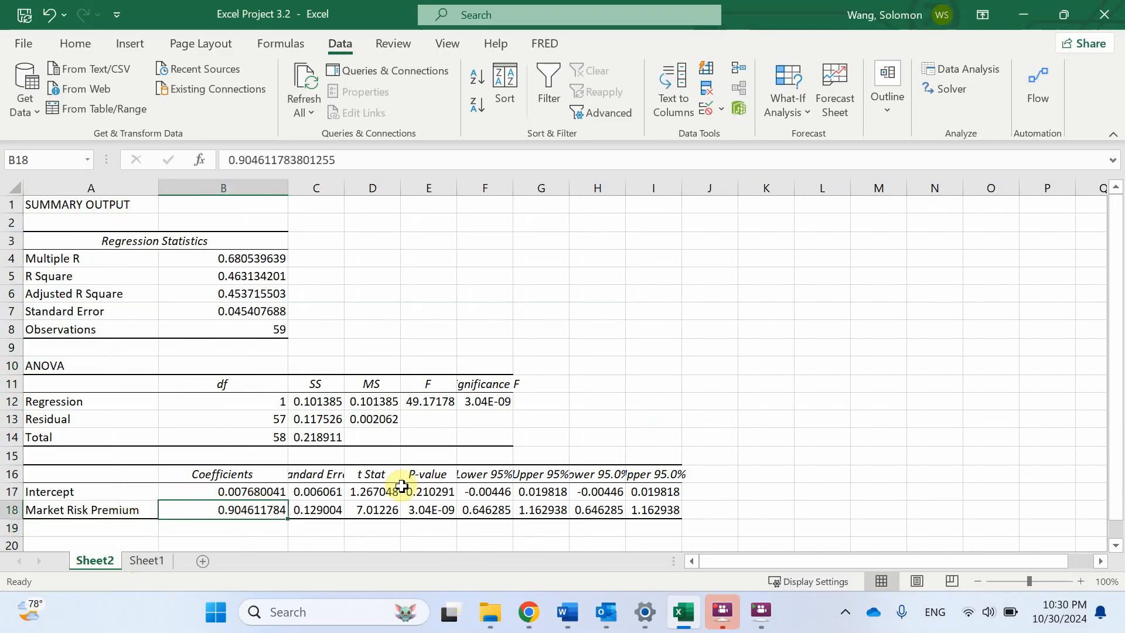
click(75, 44)
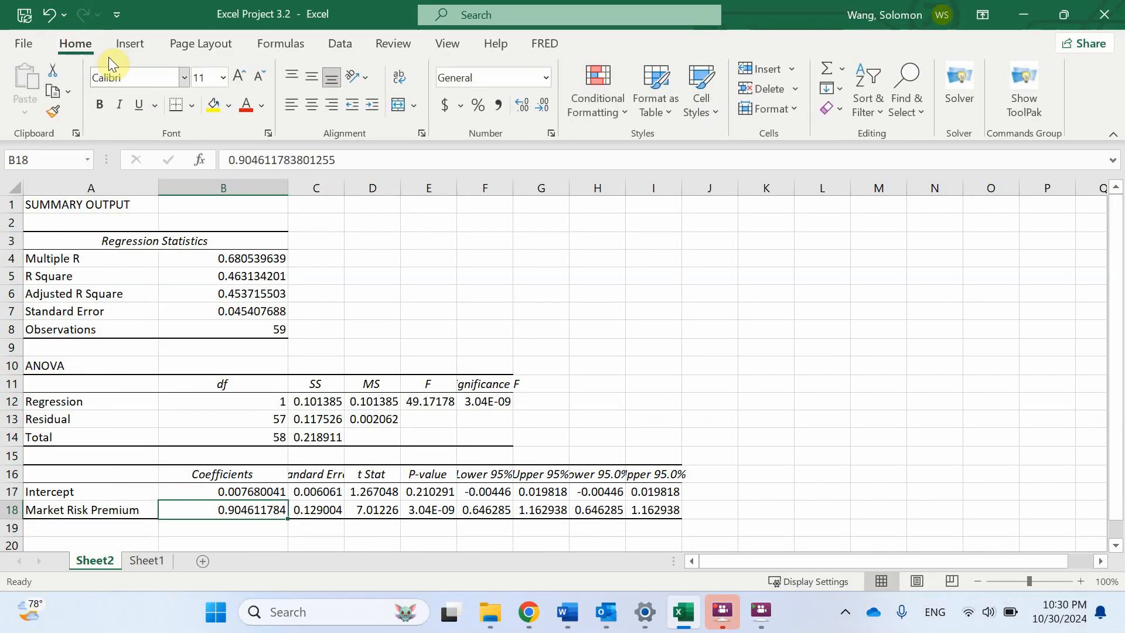
click(215, 106)
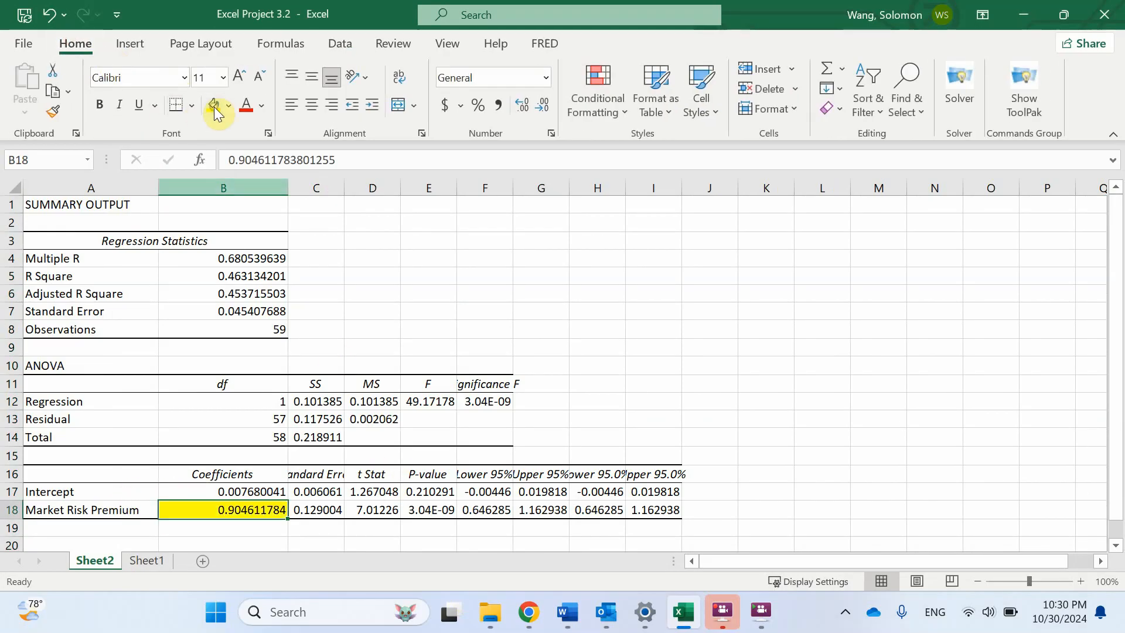
Fill the Visa beta cell H2 on Sheet1 with yellow and inspect its SLOPE formula without changing it
click(151, 563)
scroll(647, 335, up, 15)
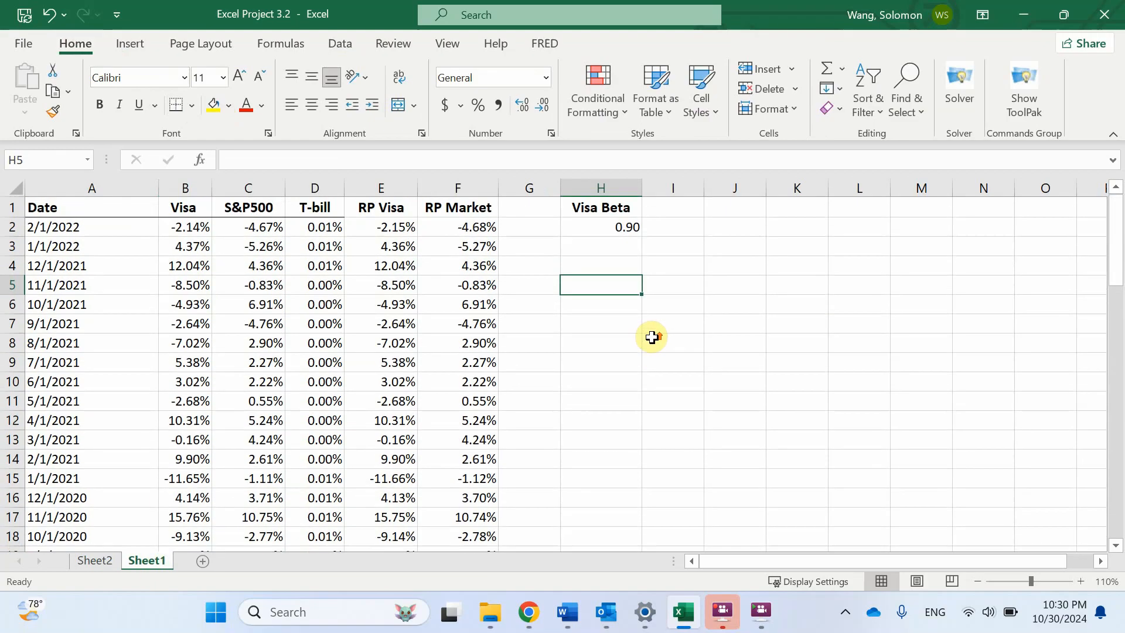
click(610, 227)
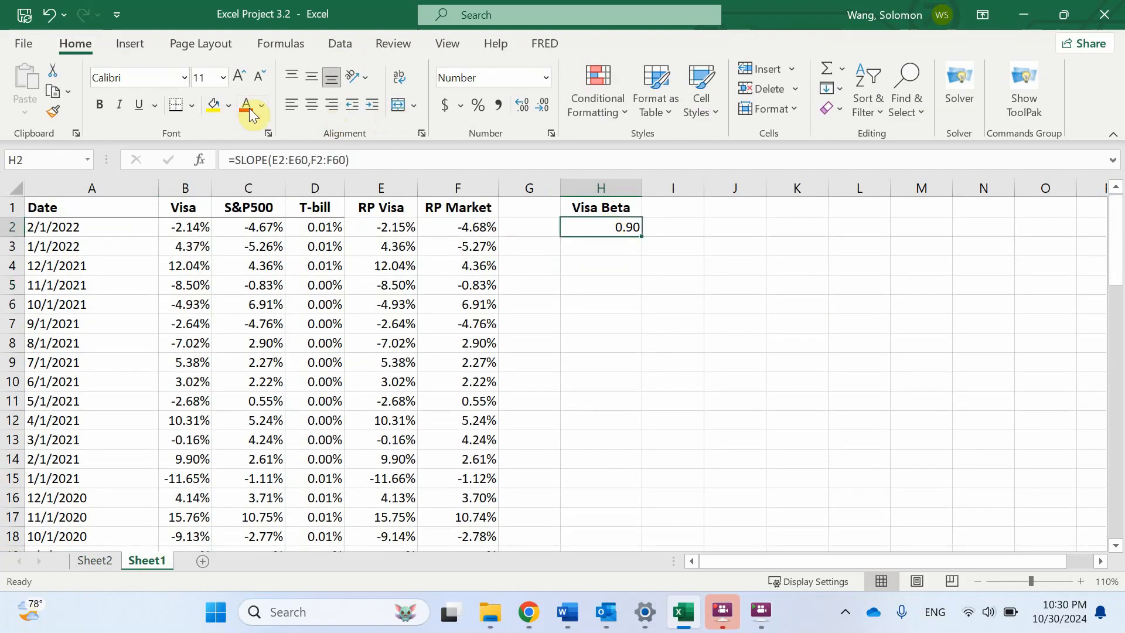
click(214, 105)
double_click(619, 226)
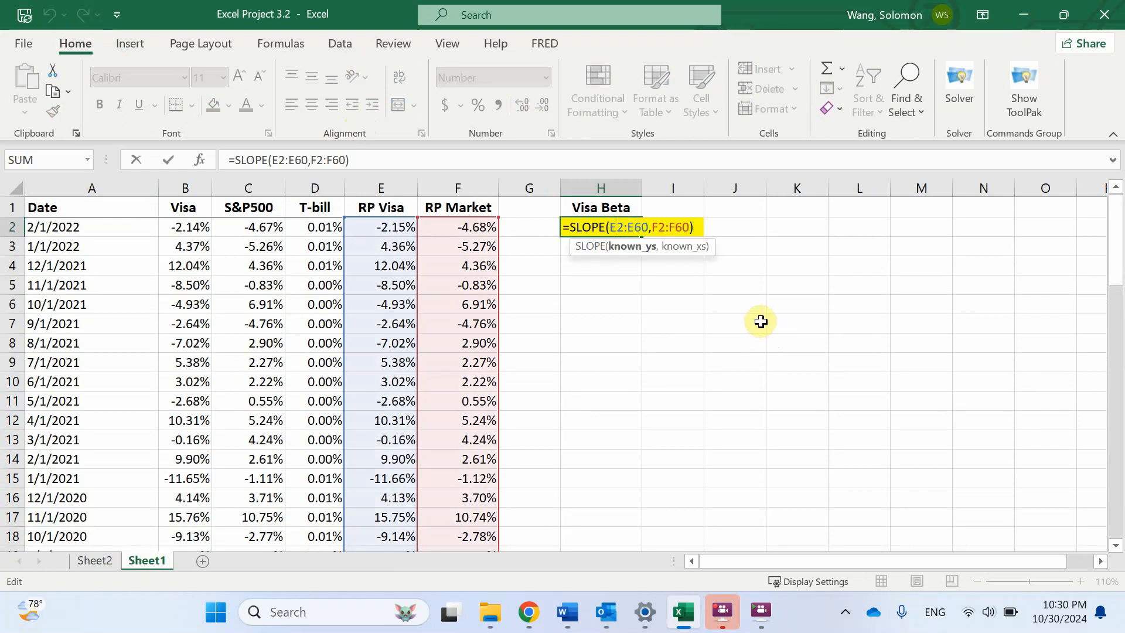
key(Escape)
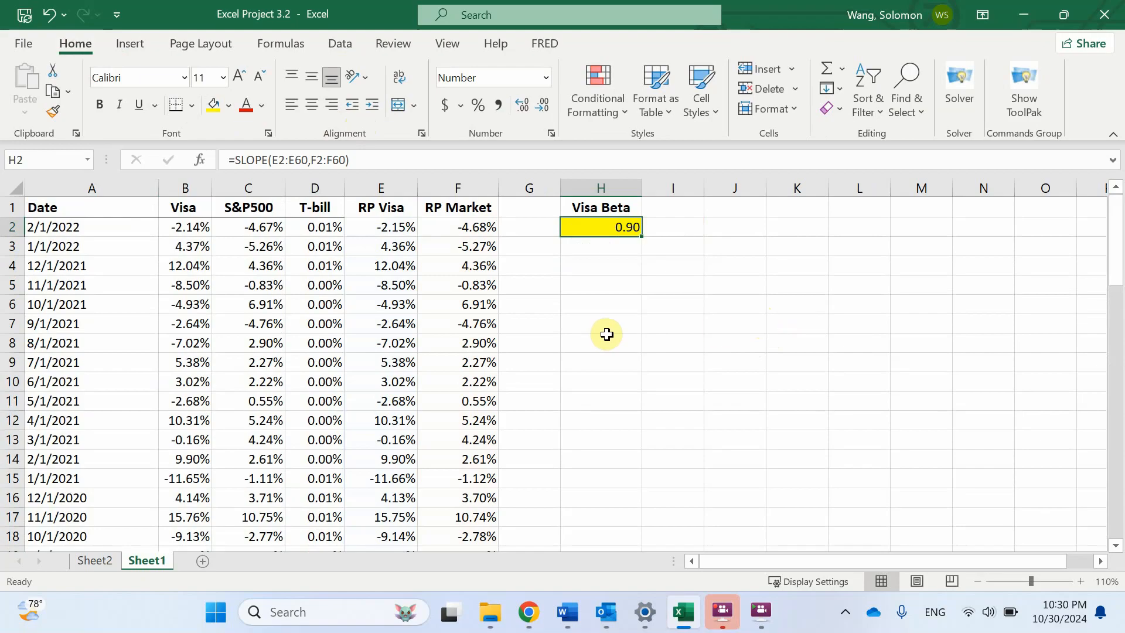
click(710, 300)
click(791, 297)
click(717, 285)
click(812, 290)
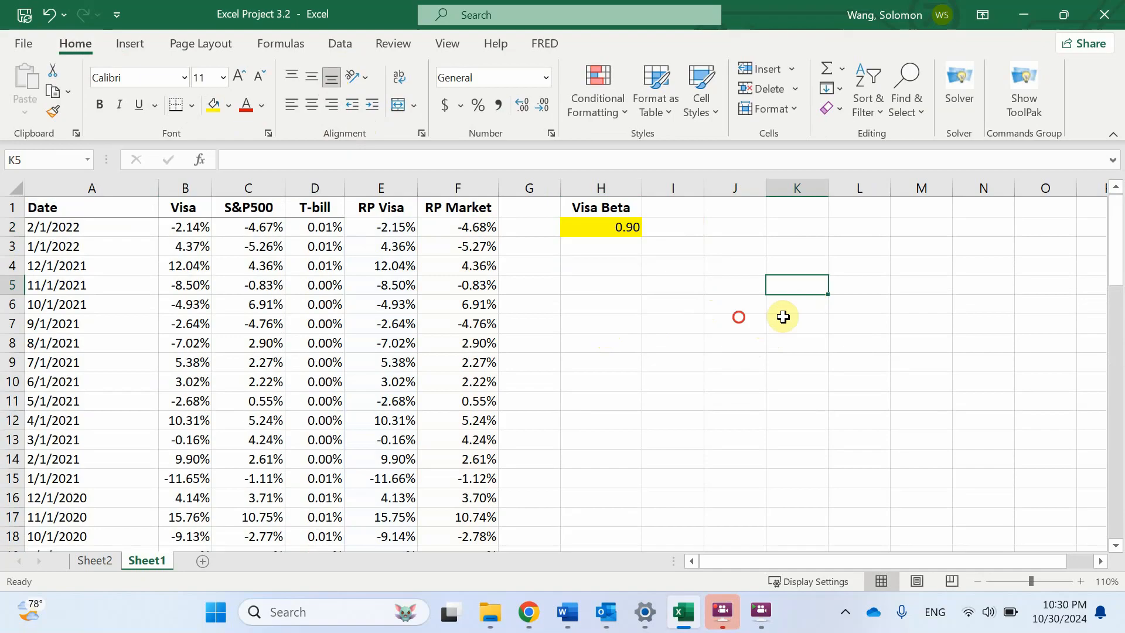
Insert an empty markers-only scatter chart on Sheet1 and place it below the Visa beta result, beside the data
click(738, 317)
click(134, 43)
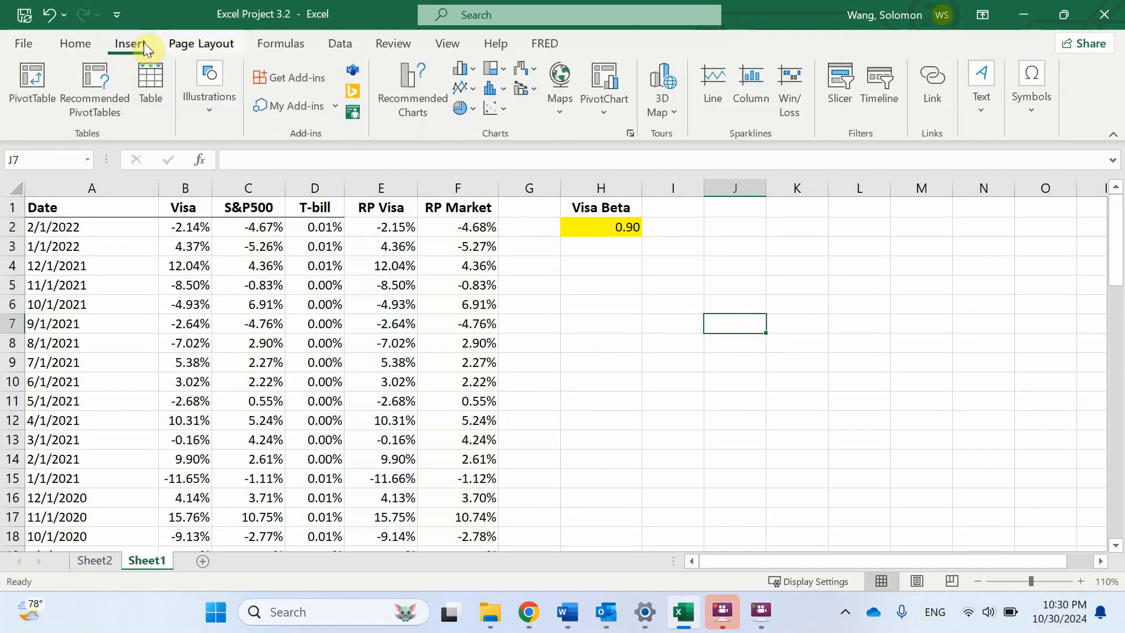
click(504, 105)
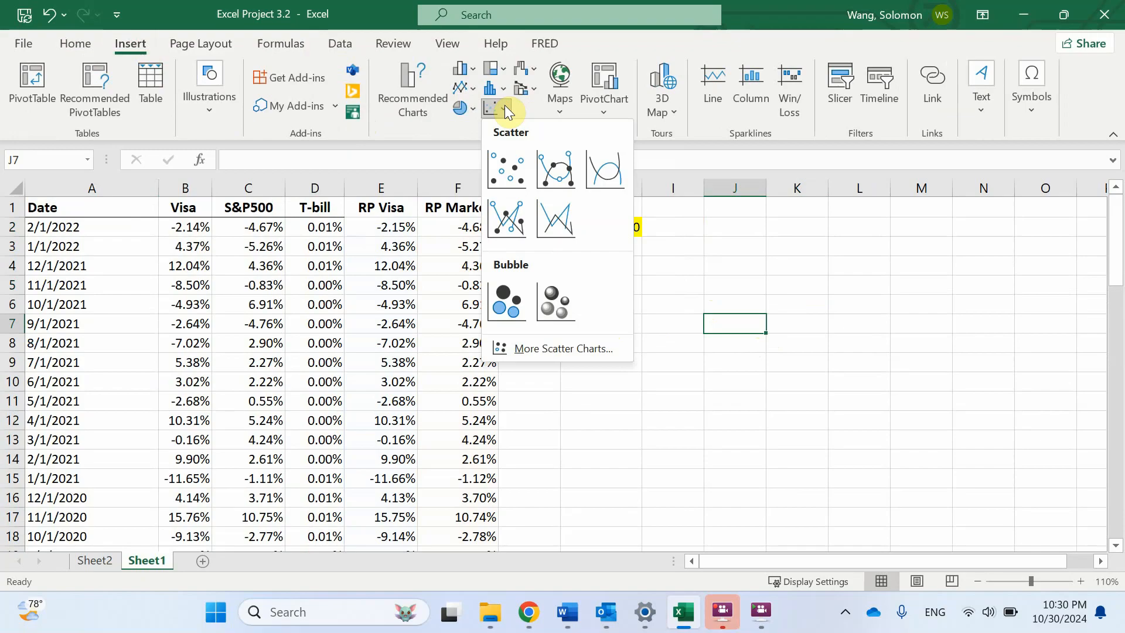
click(522, 170)
drag(645, 283, 796, 315)
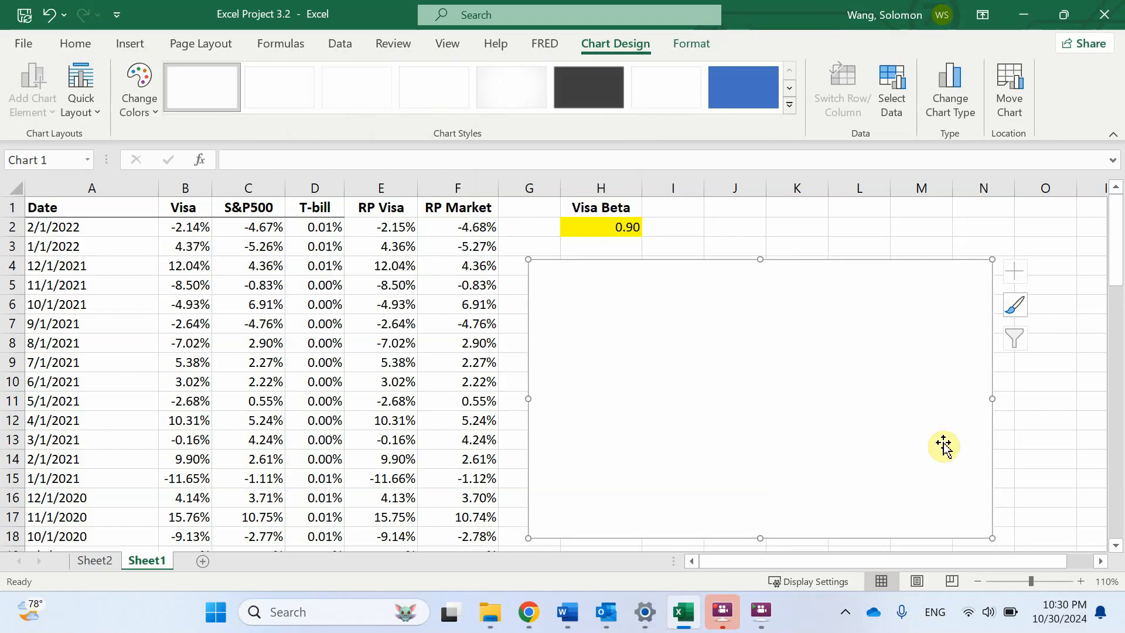
Add a new data series to the scatter chart and take its name from cell H1
right_click(816, 392)
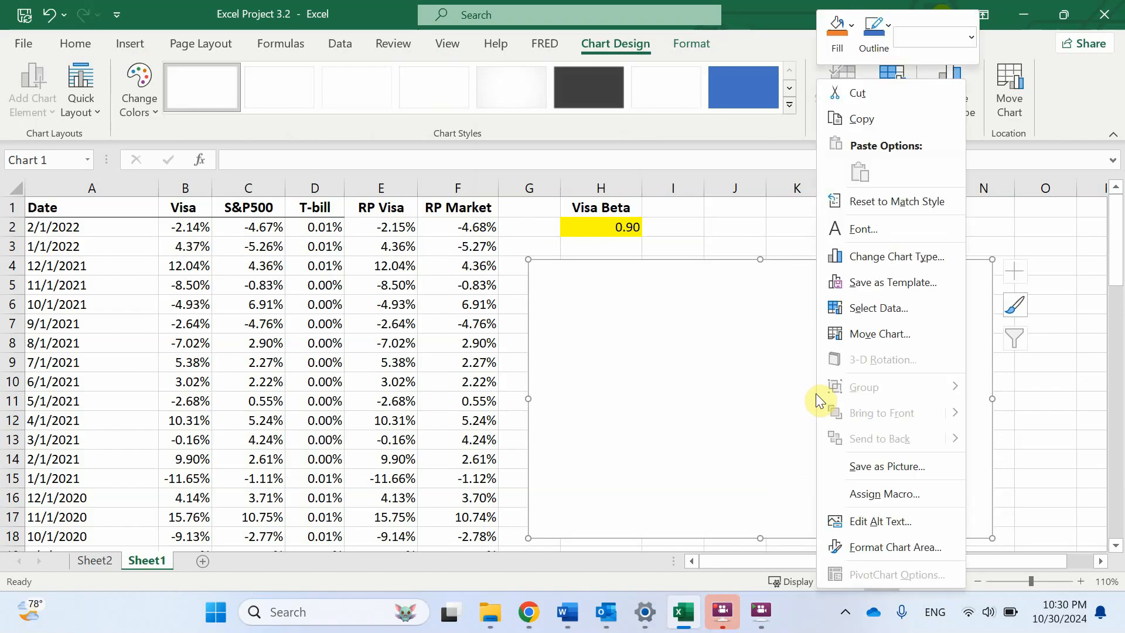
click(880, 311)
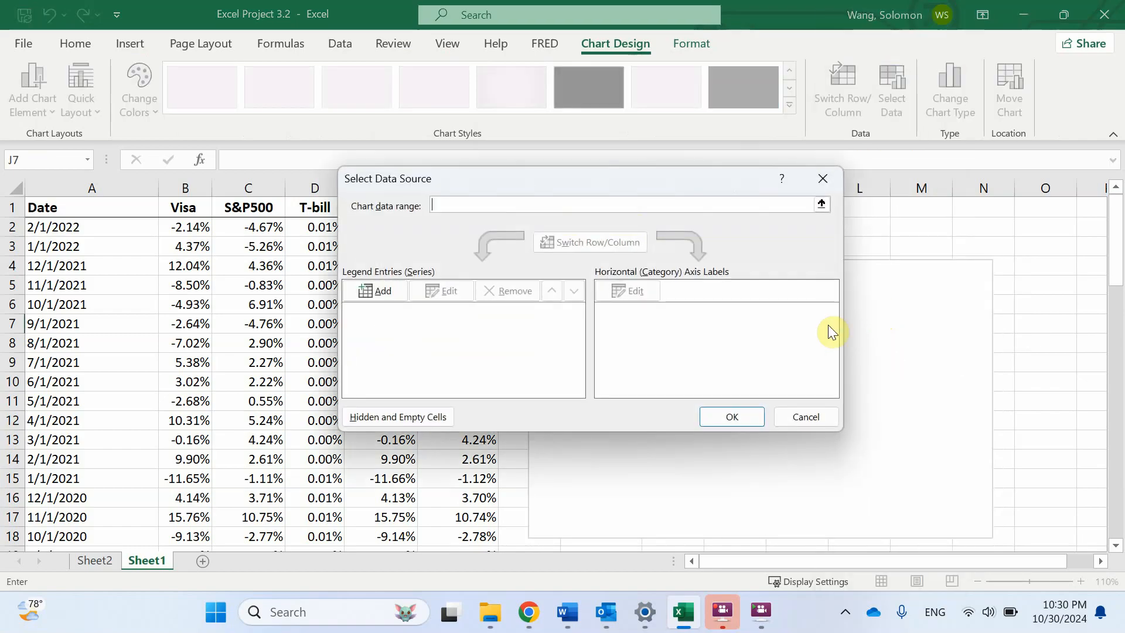
click(381, 290)
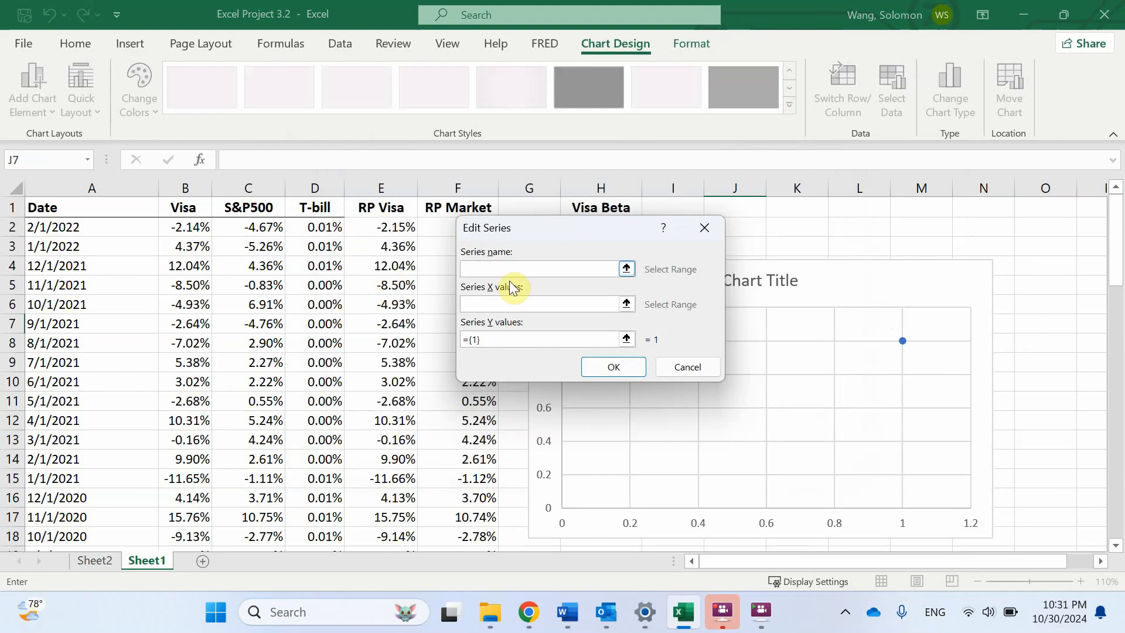
click(605, 206)
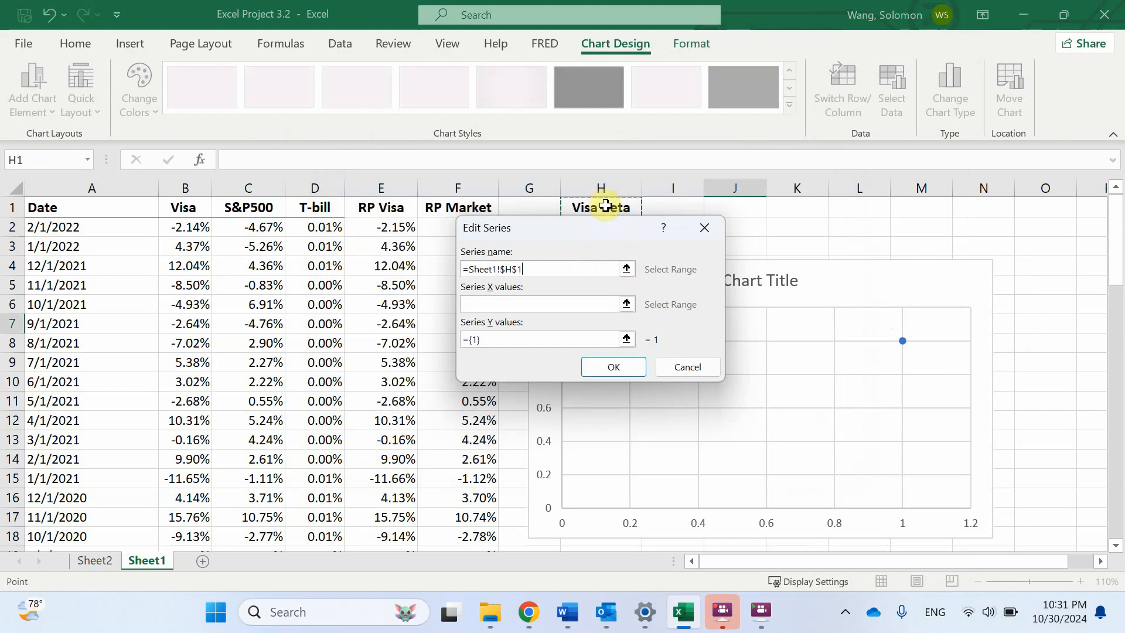
Set the series X values to the market risk premiums F2:F60 and the Y values to the Visa risk premiums E2:E60
click(626, 304)
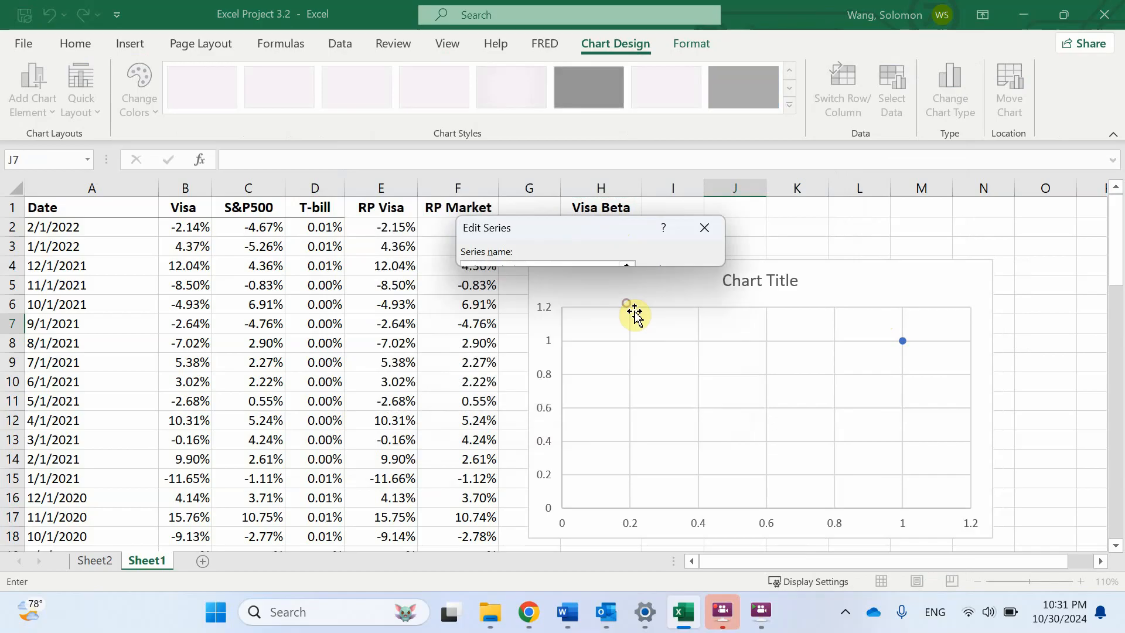
drag(435, 226, 475, 478)
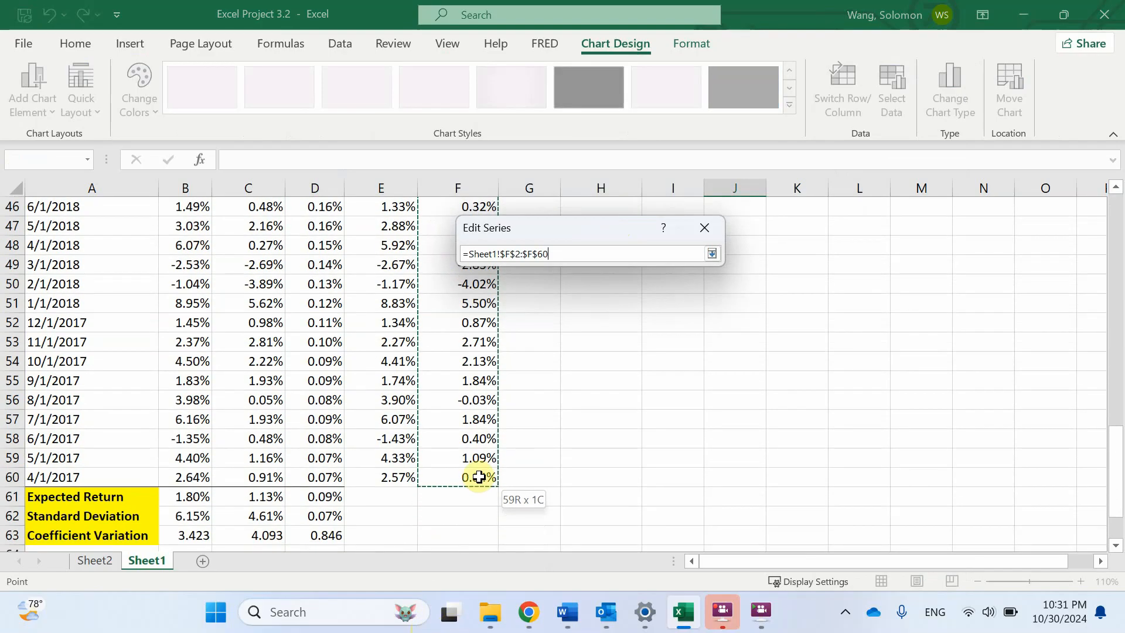
click(712, 254)
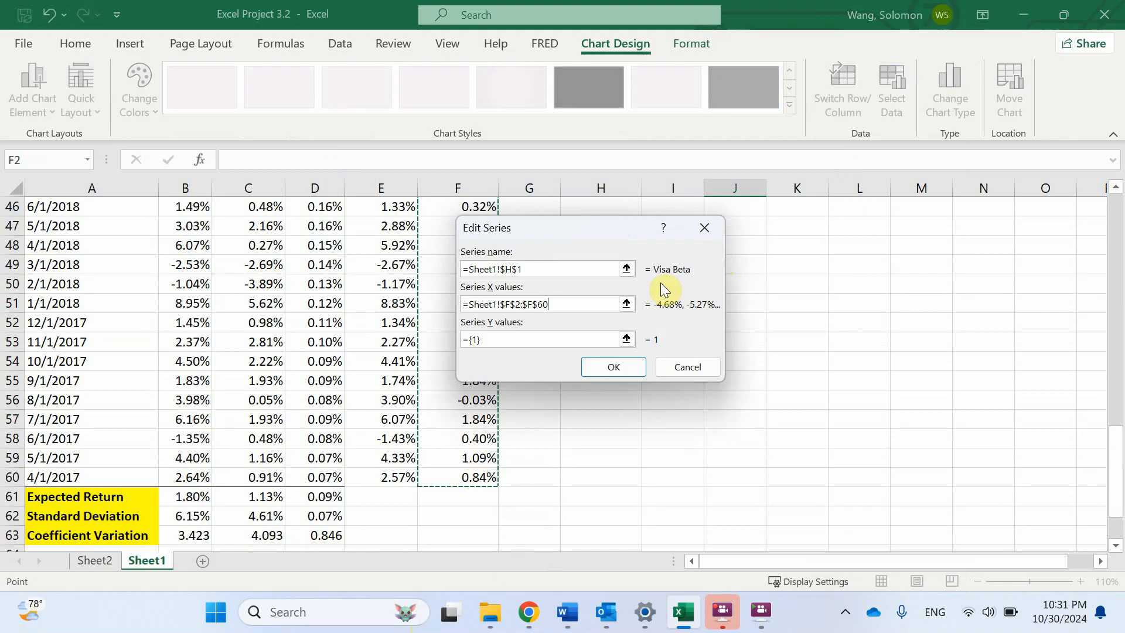
click(626, 339)
scroll(429, 372, up, 15)
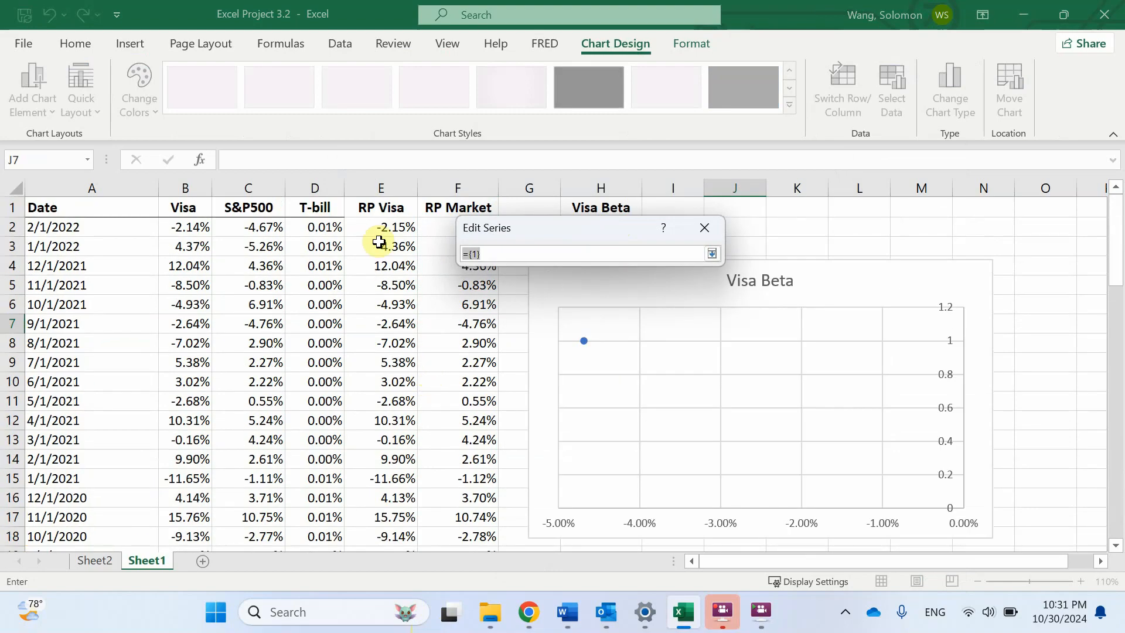
drag(381, 227, 387, 495)
click(713, 253)
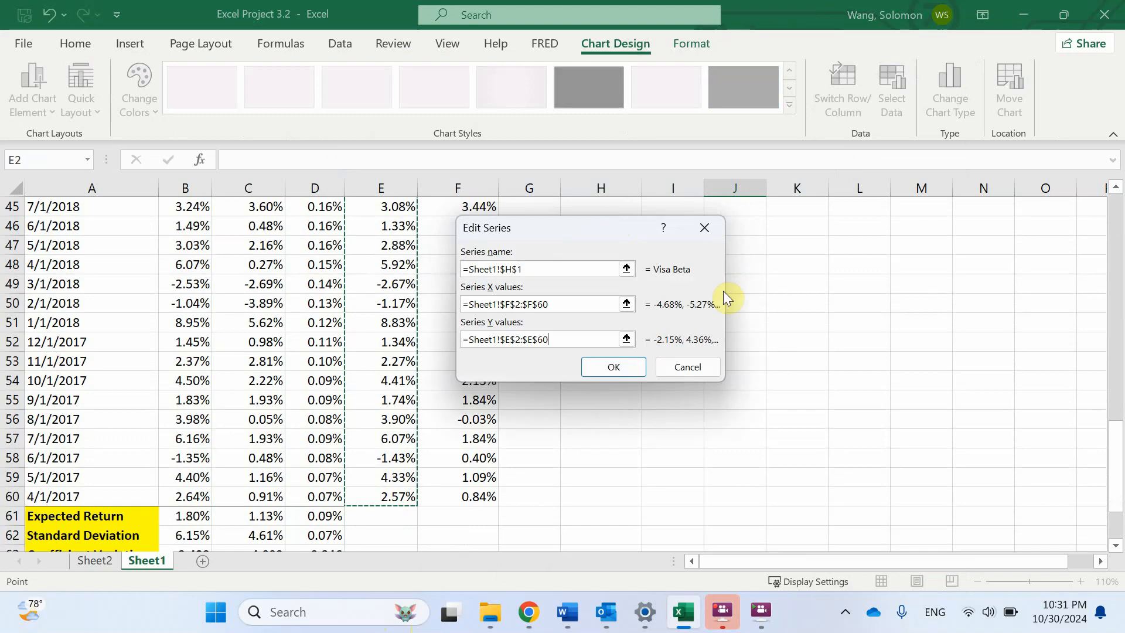
Confirm the Visa Beta series and apply the data source to the scatter chart
click(621, 368)
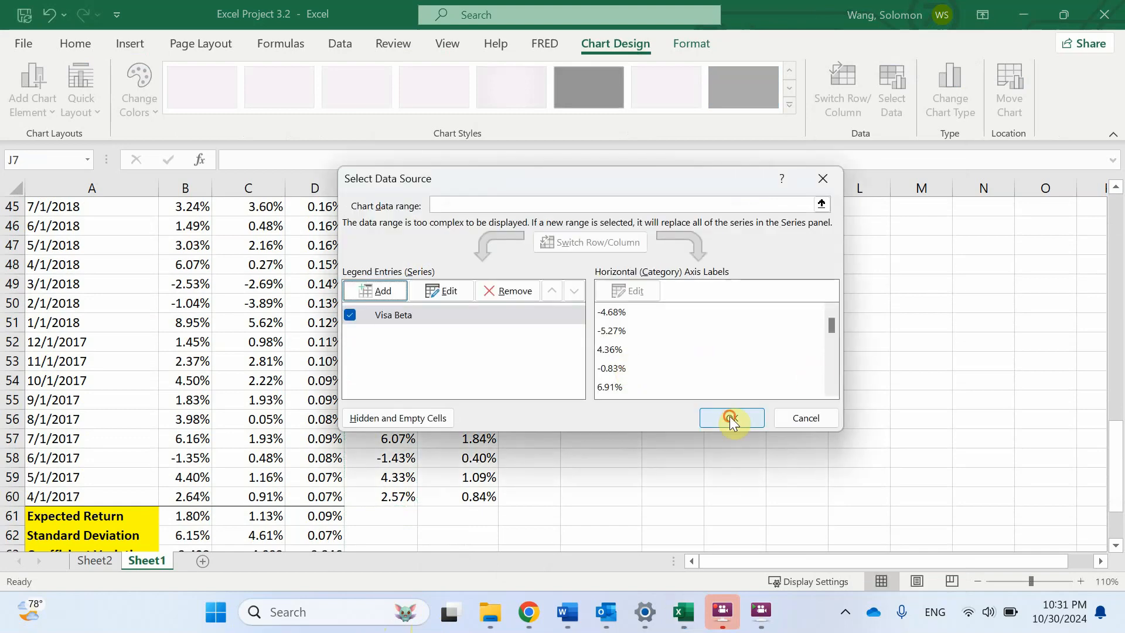
click(731, 418)
scroll(796, 404, up, 5)
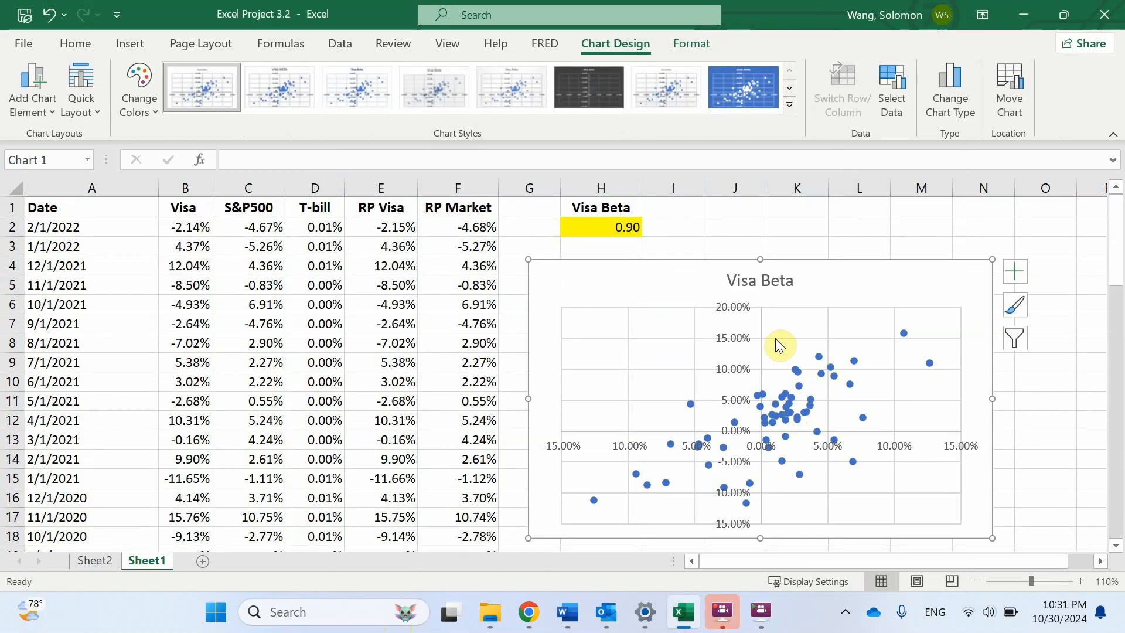
Add a linear trendline to the data points of the Visa Beta scatter chart
mouse_move(830, 370)
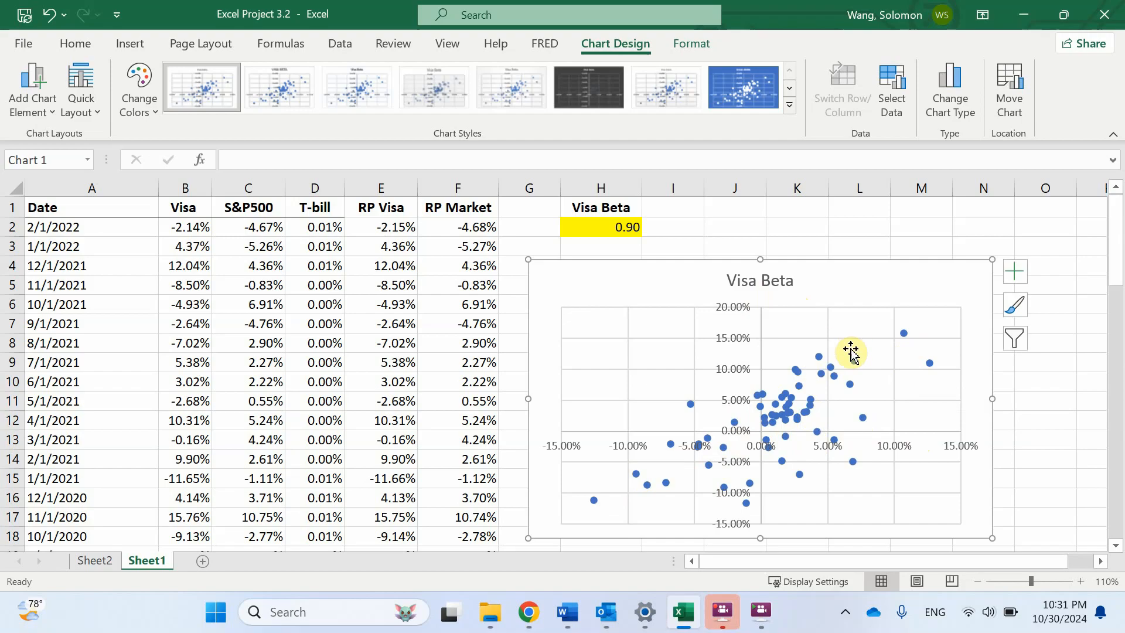
right_click(790, 409)
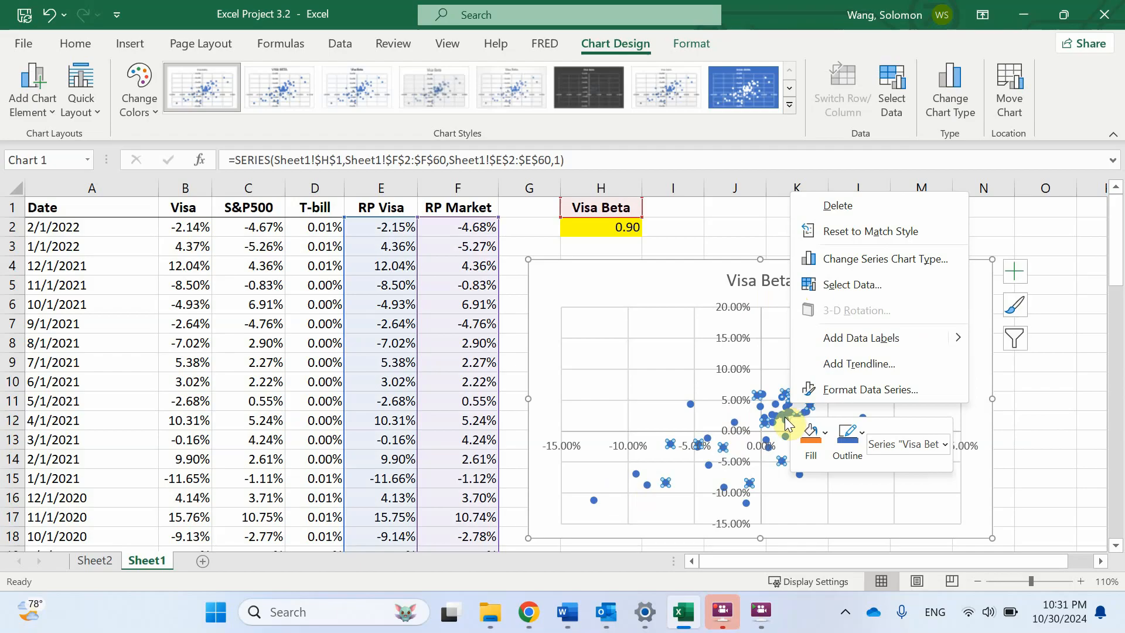
click(726, 448)
right_click(710, 442)
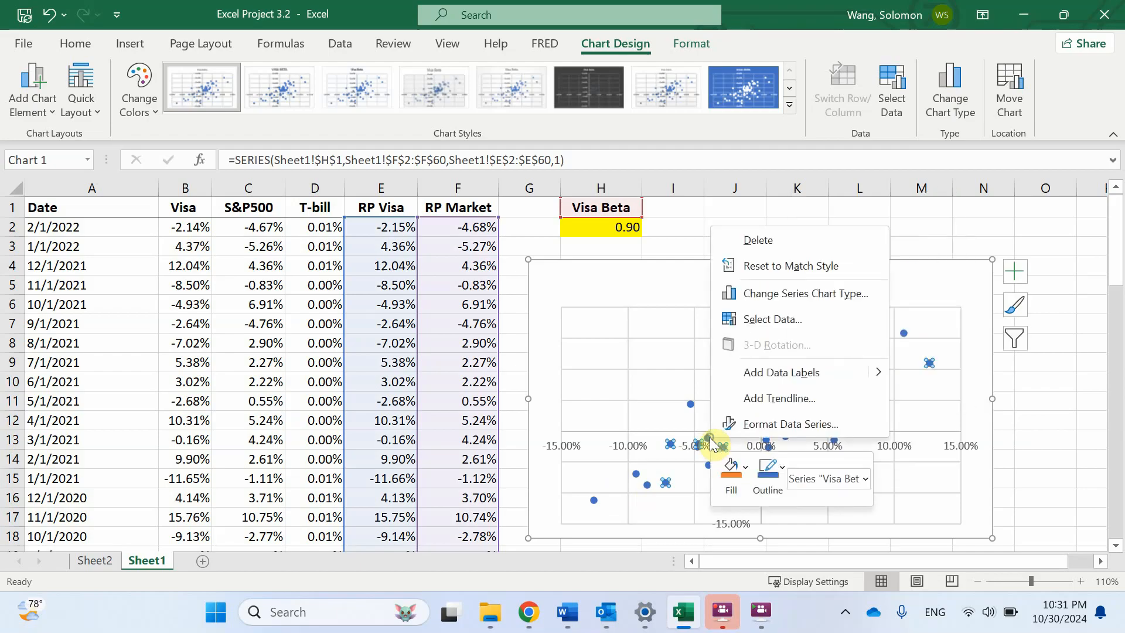
click(823, 398)
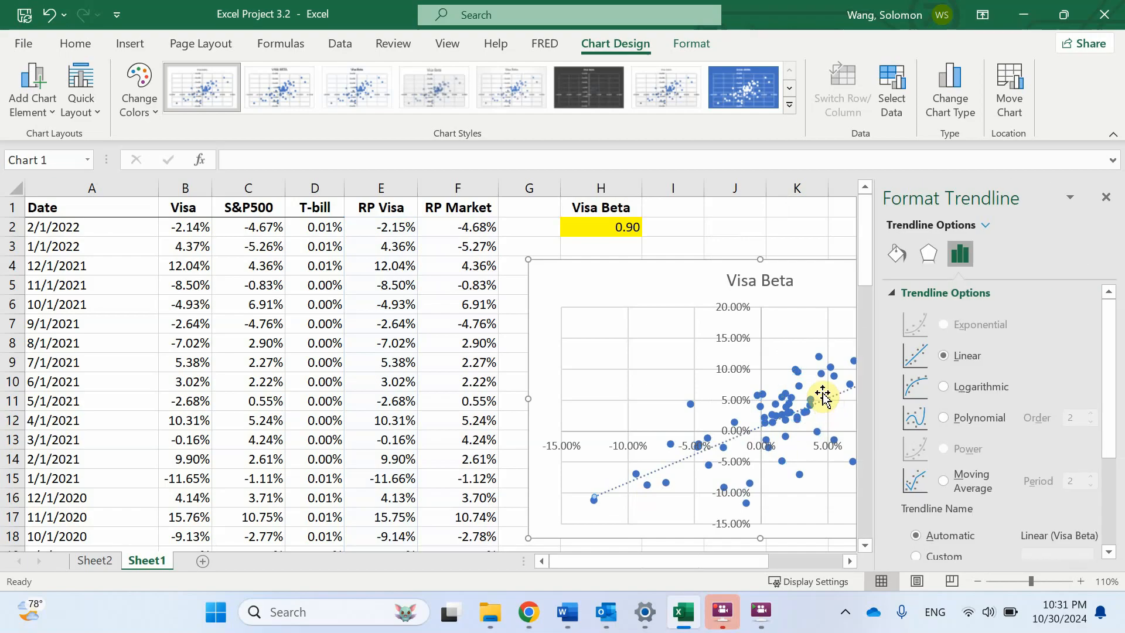
Display the trendline equation on the chart and place it above the plot area, beside the chart title
scroll(1070, 433, down, 5)
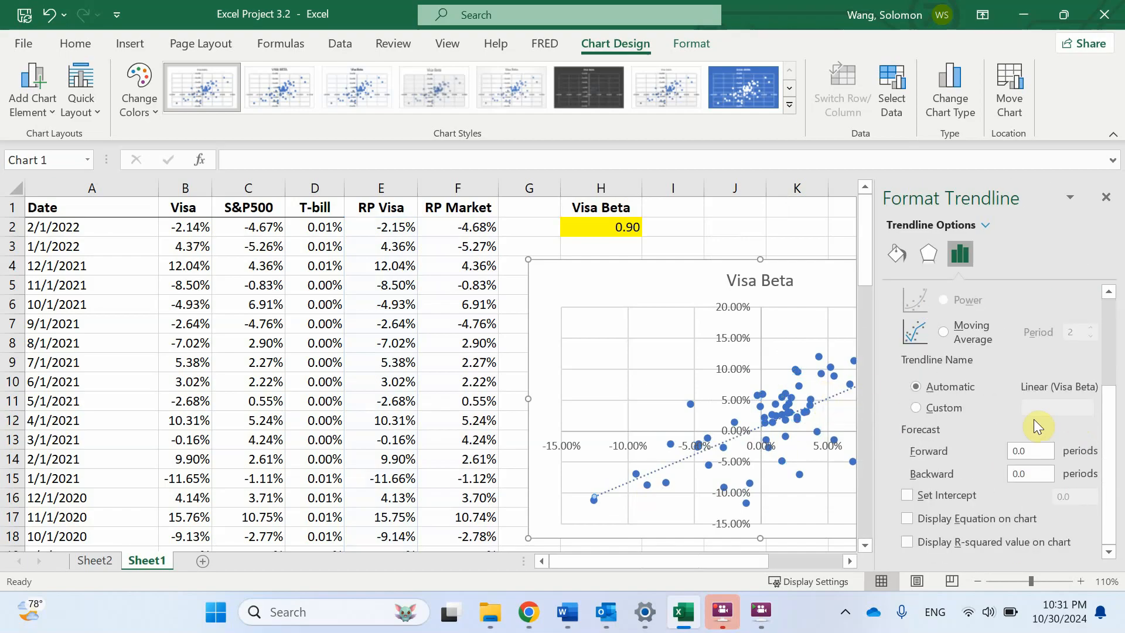
click(906, 519)
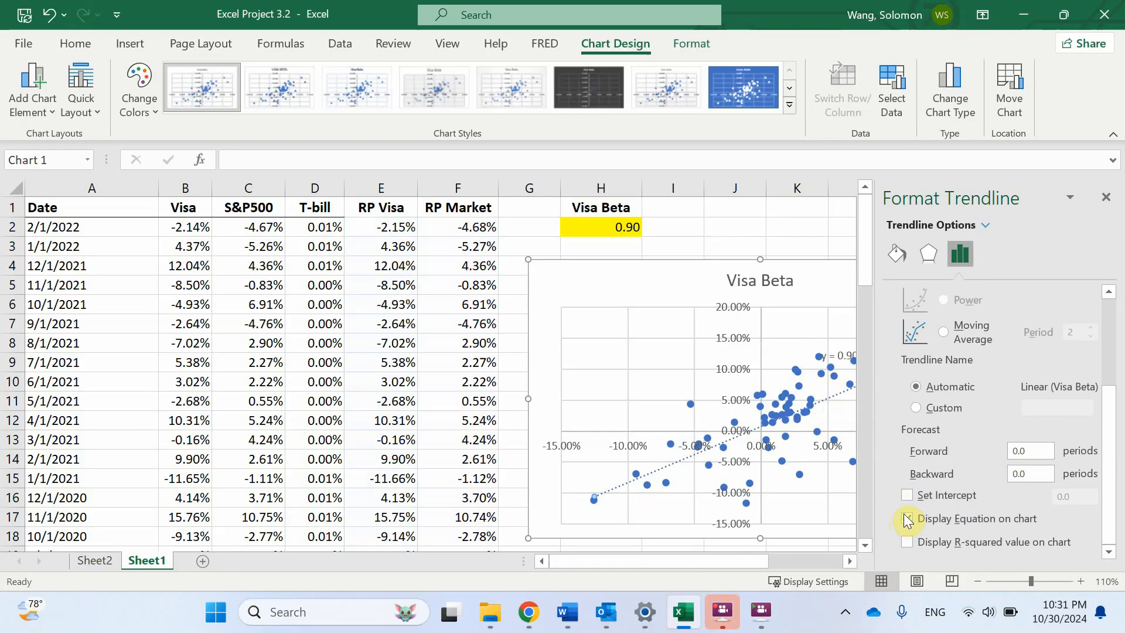
click(1106, 196)
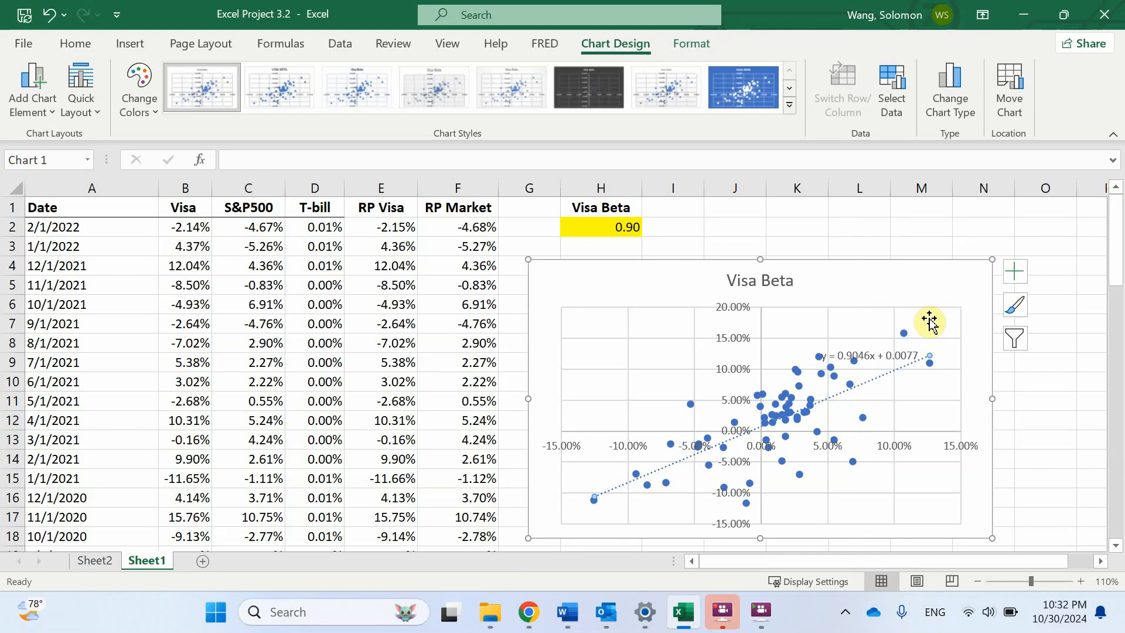
click(855, 355)
drag(838, 347, 852, 290)
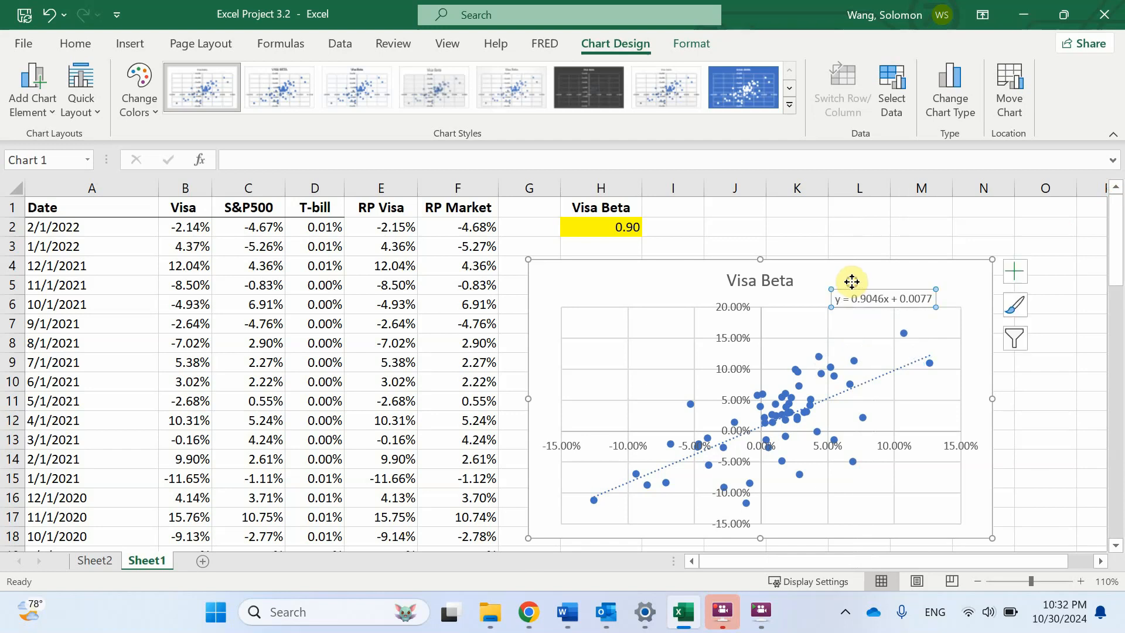
Color only the slope coefficient of x in the trendline equation red
click(884, 294)
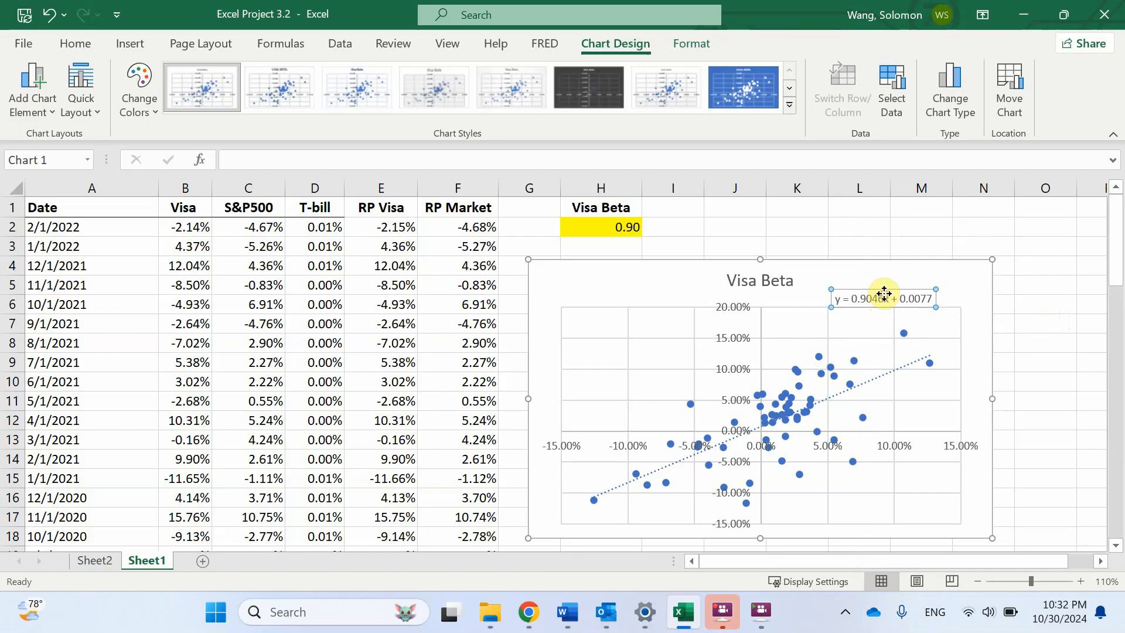
drag(883, 294, 864, 295)
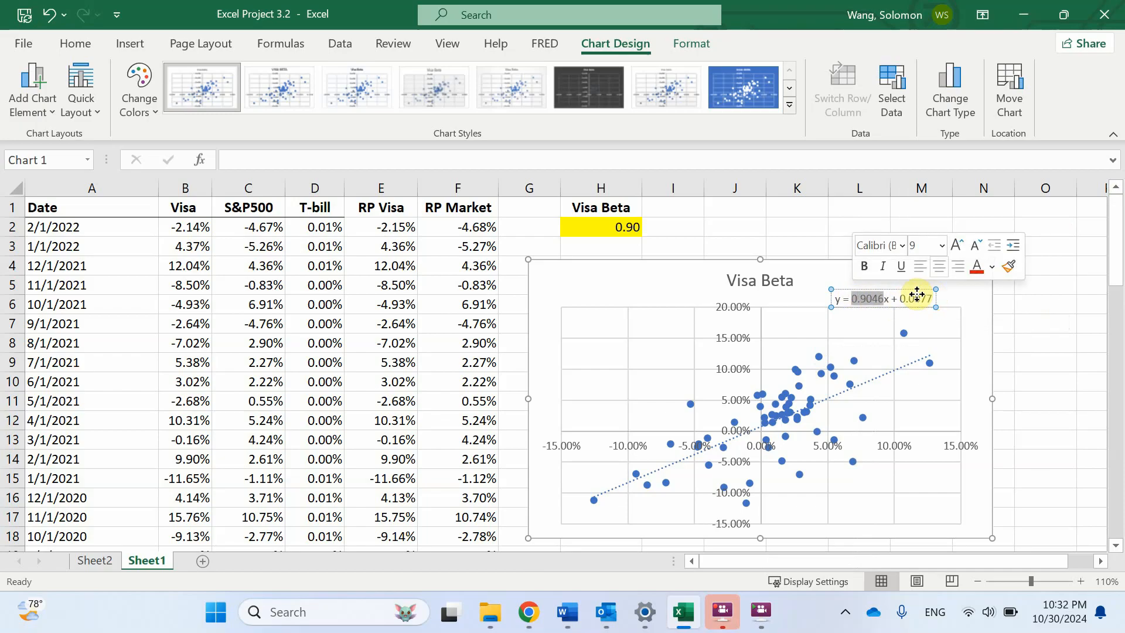
click(93, 44)
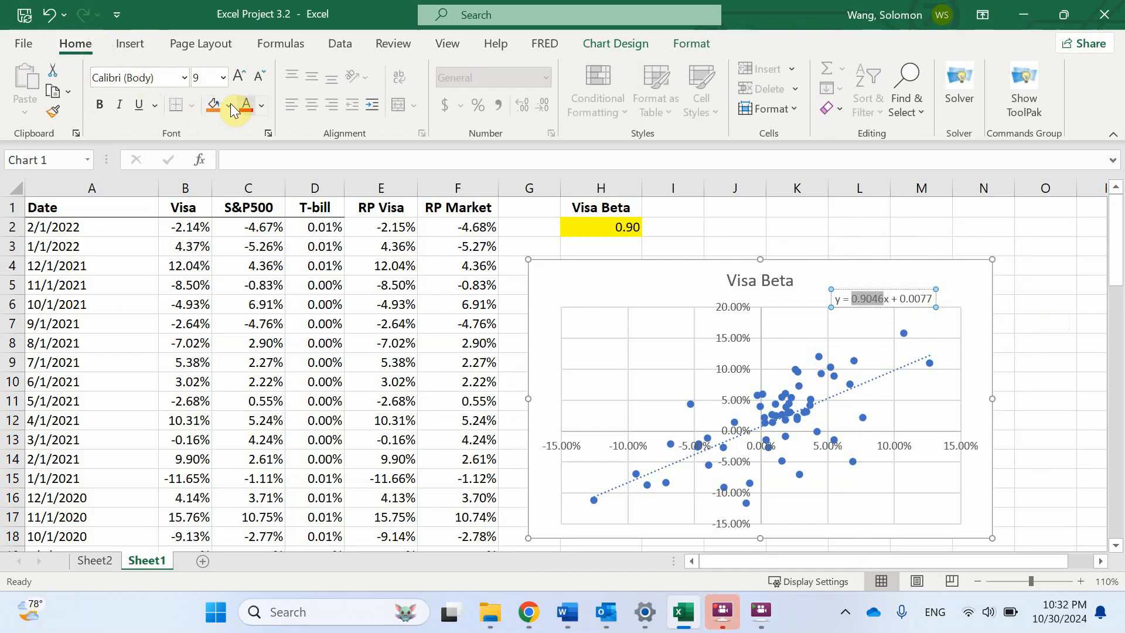
click(261, 106)
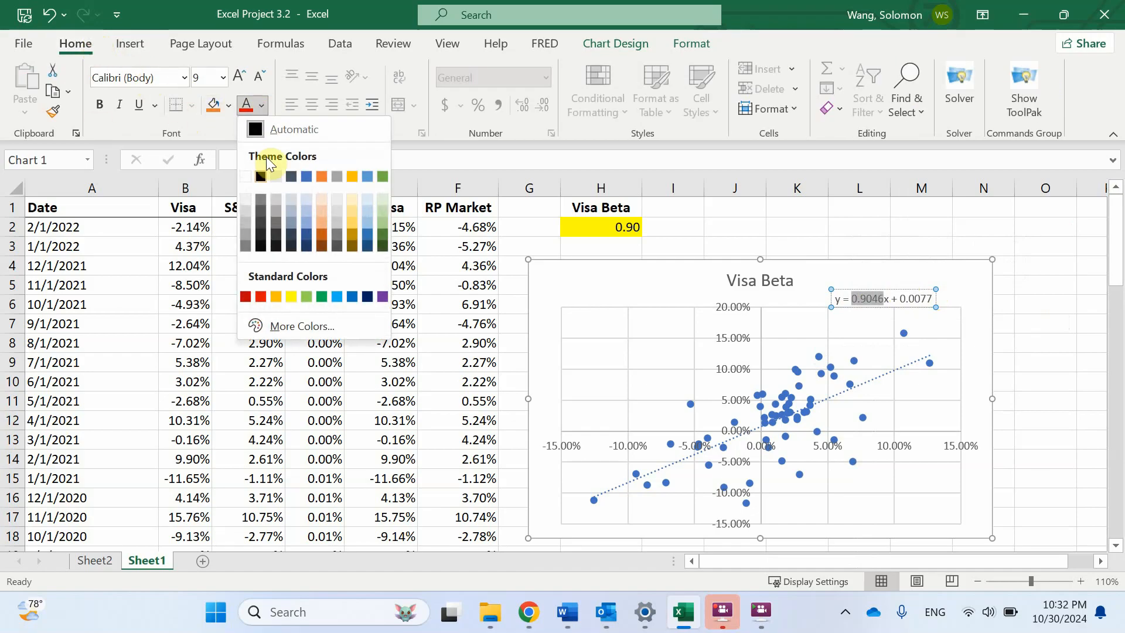
click(256, 294)
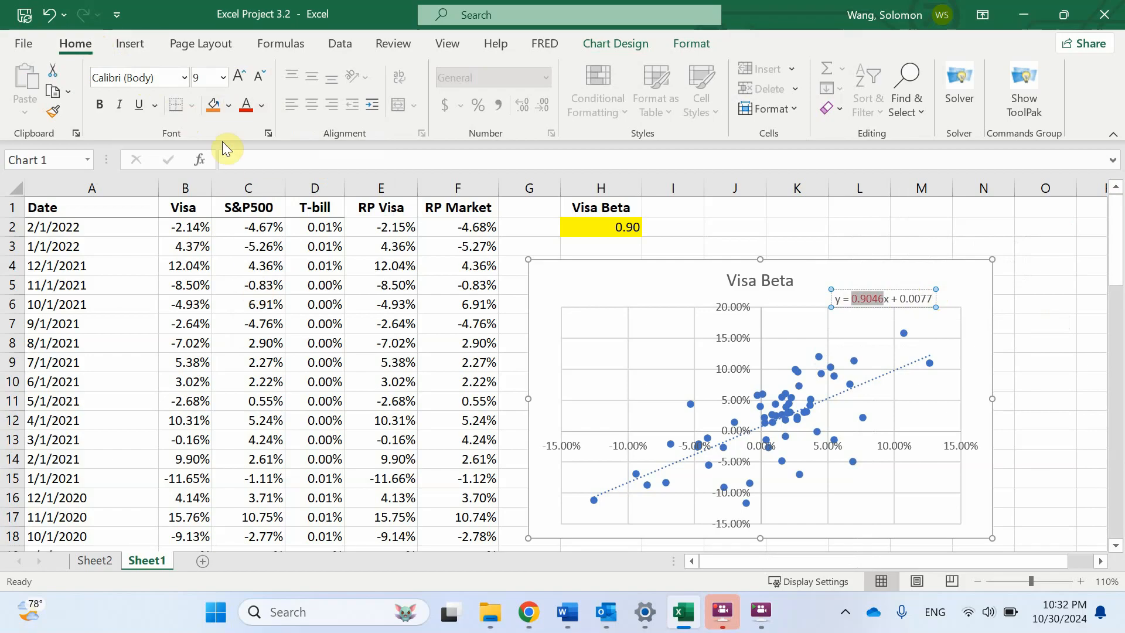
Fill the trendline equation label with yellow and deselect the chart
click(230, 103)
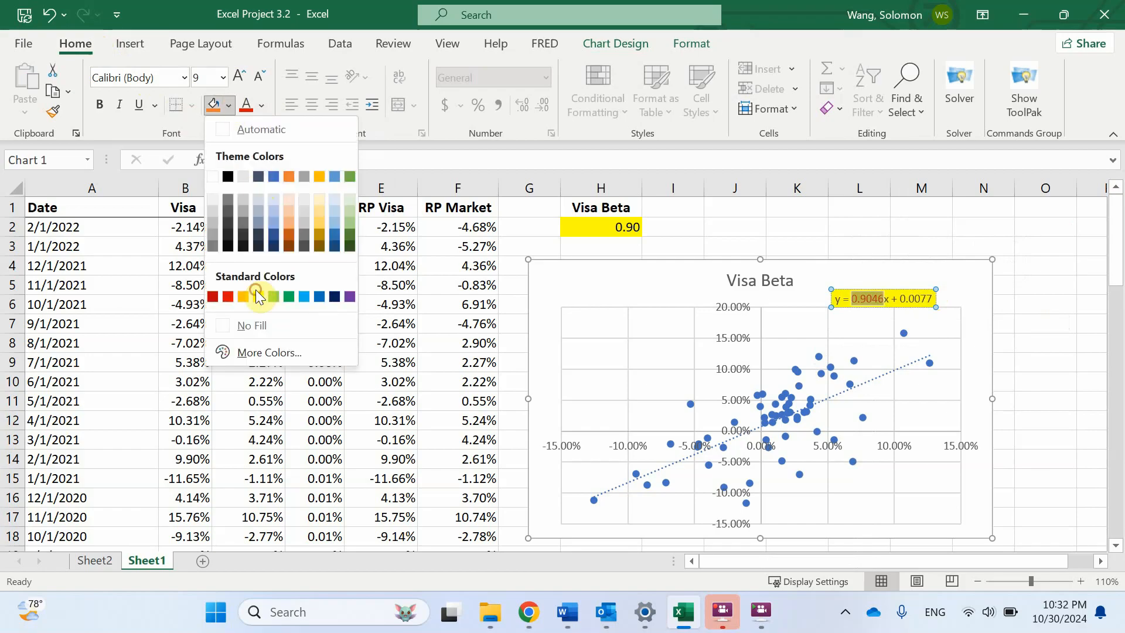
click(976, 308)
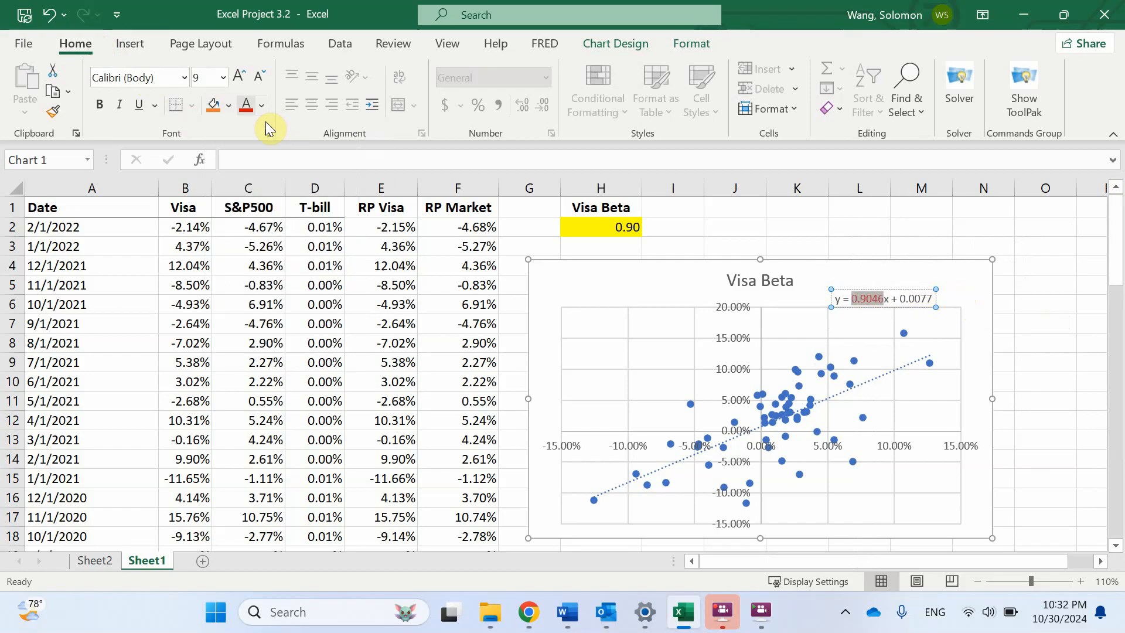
click(228, 106)
click(257, 294)
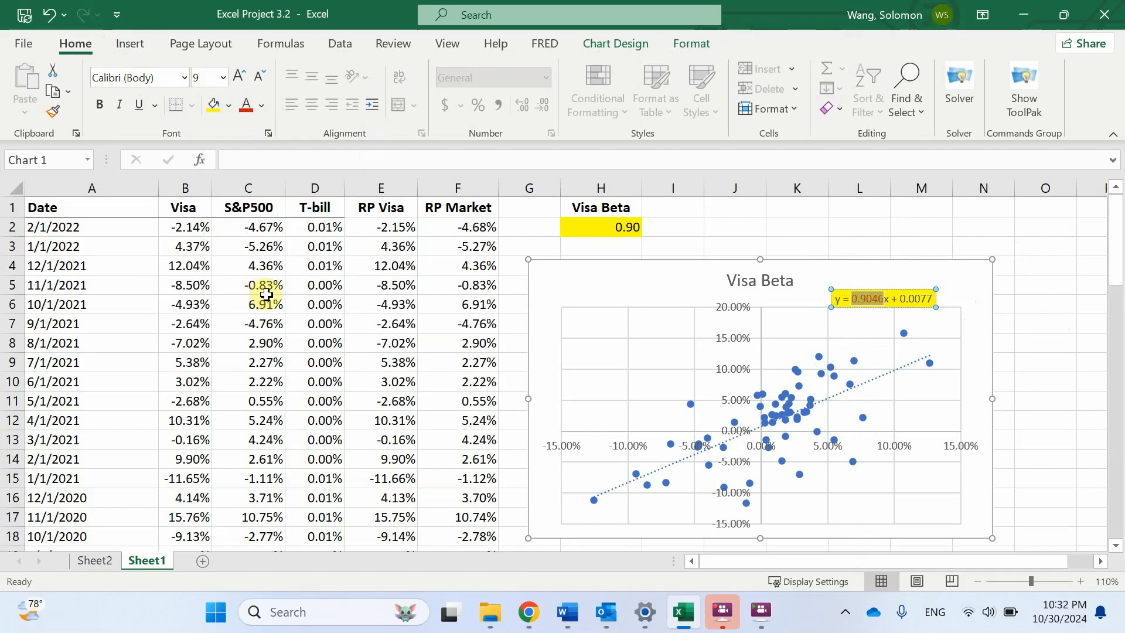
click(1044, 279)
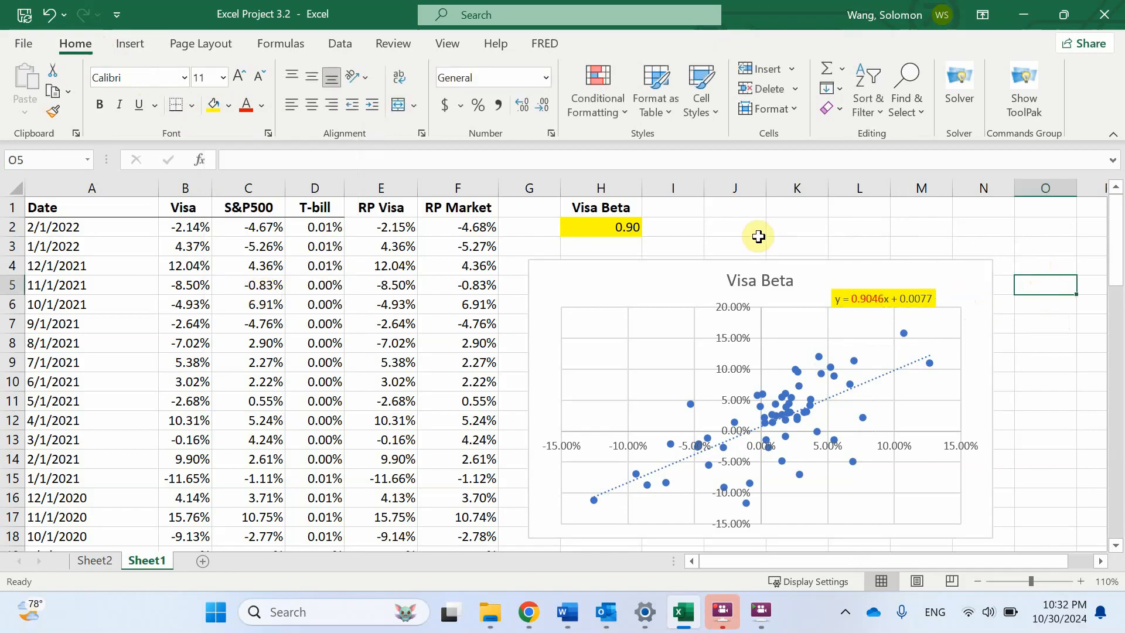
Compare the Market Risk Premium coefficient in the Sheet2 regression output with the beta result and trendline equation on Sheet1
scroll(732, 223, down, 7)
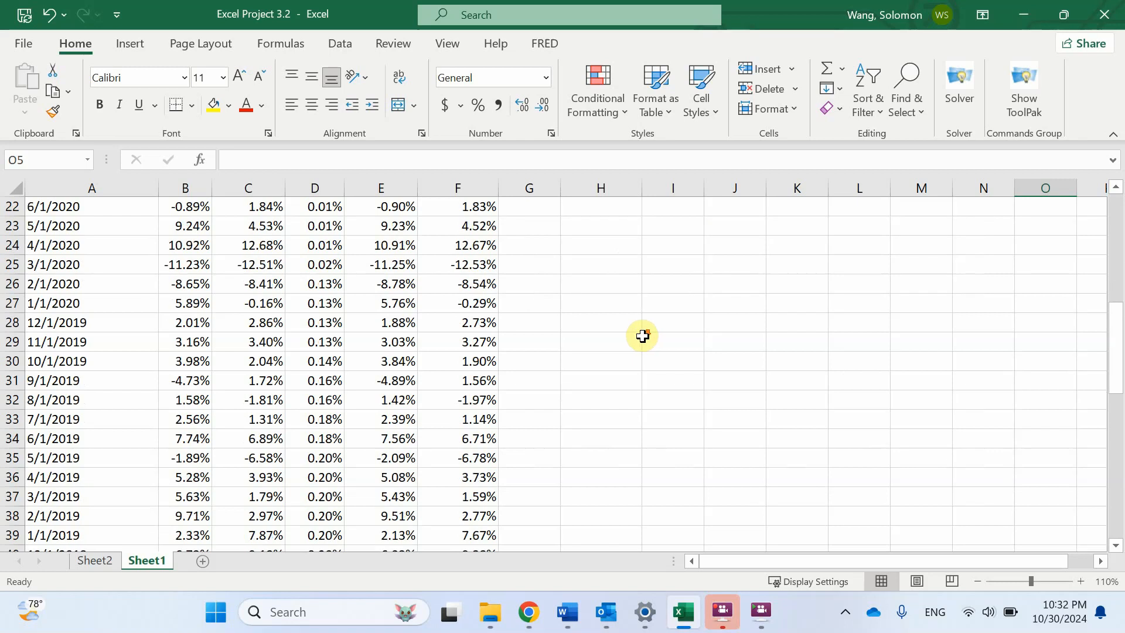
scroll(642, 336, down, 11)
click(96, 560)
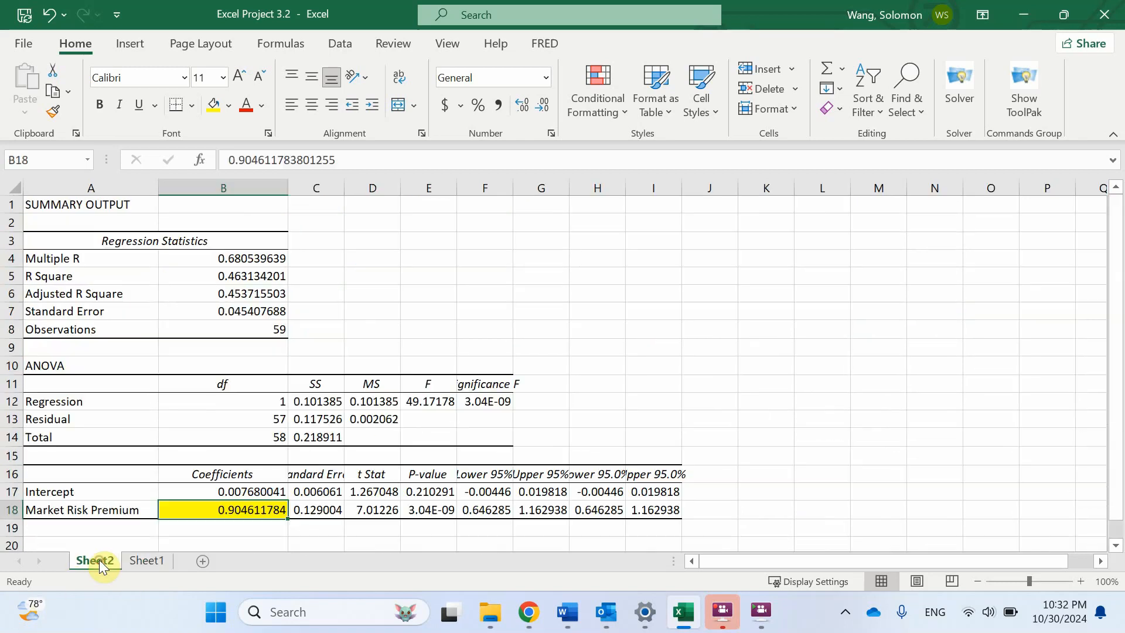
click(144, 560)
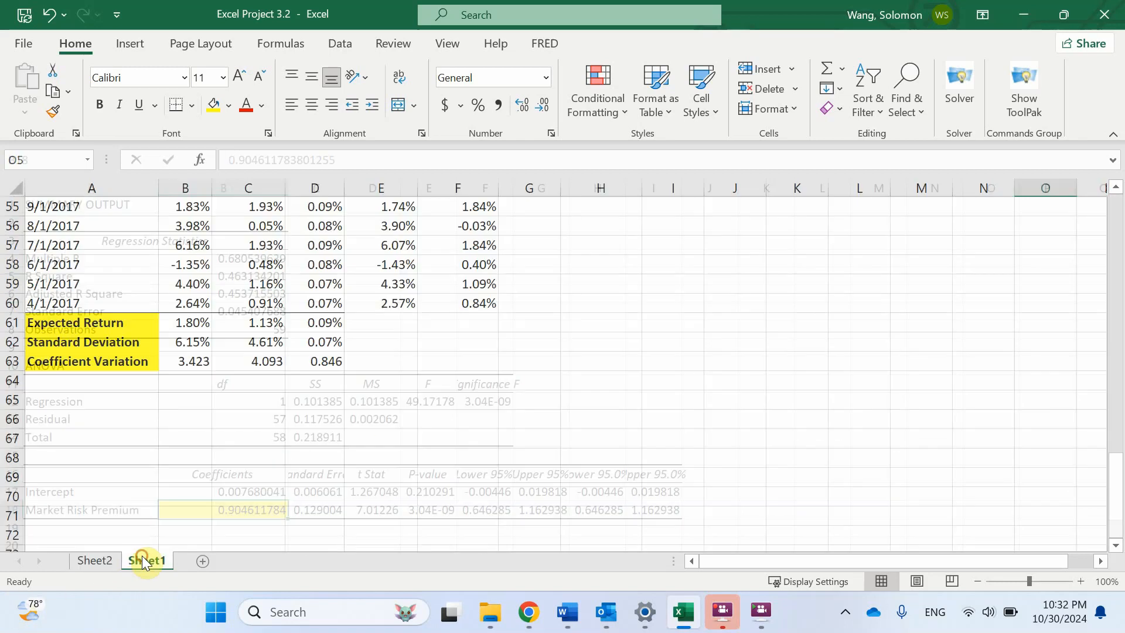
scroll(622, 401, up, 18)
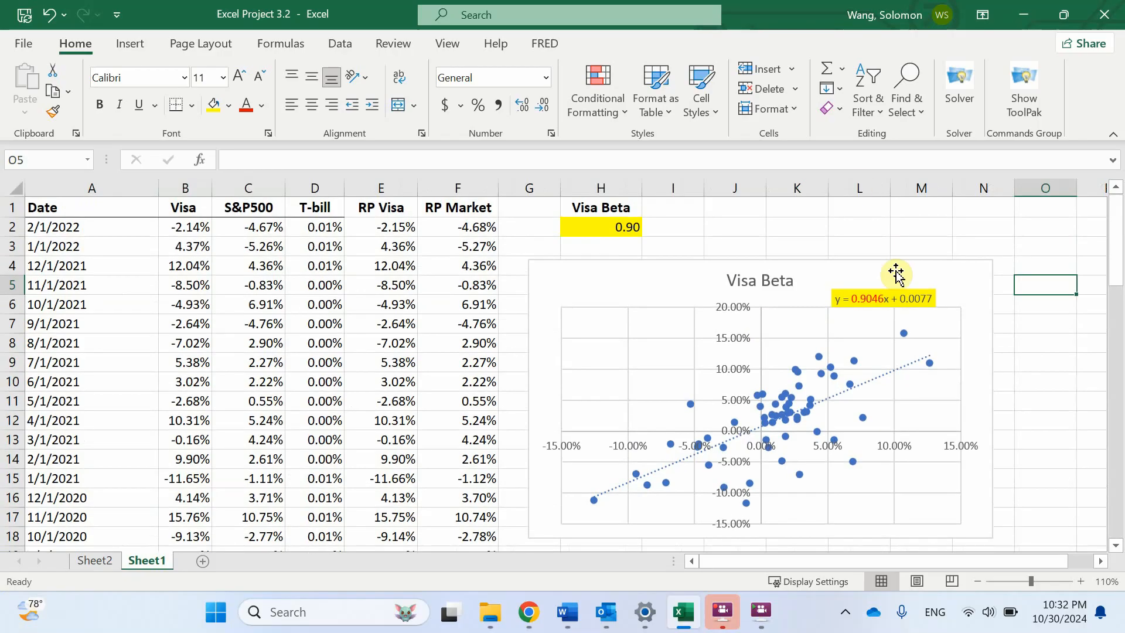